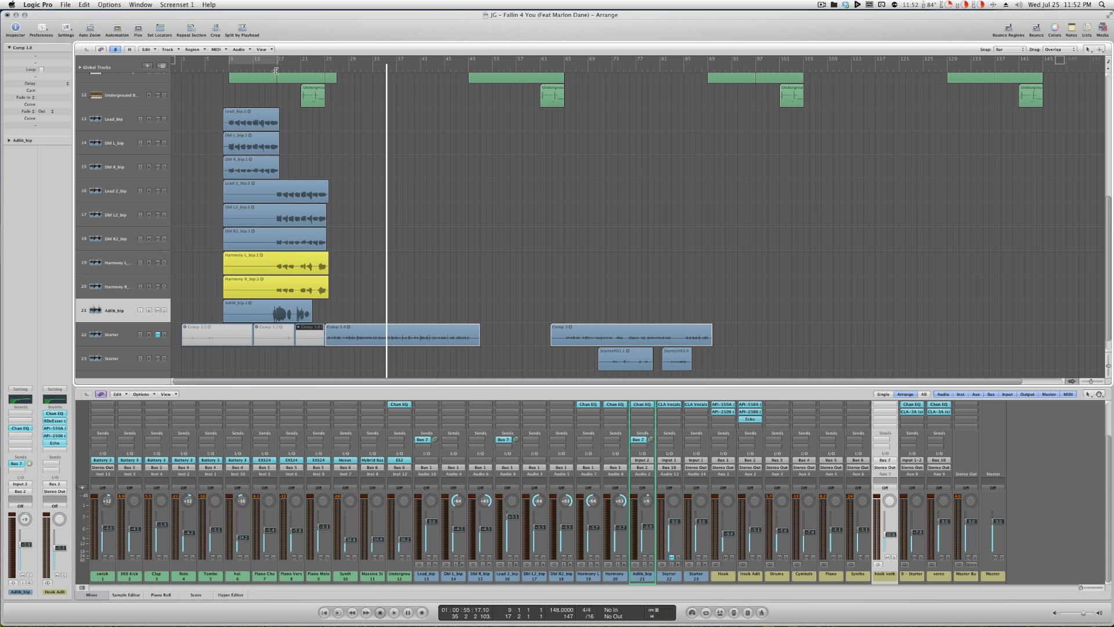
- Play the arrangement from just before the first lead vocal regions
left_click(216, 79)
scroll(216, 102, "up", 10)
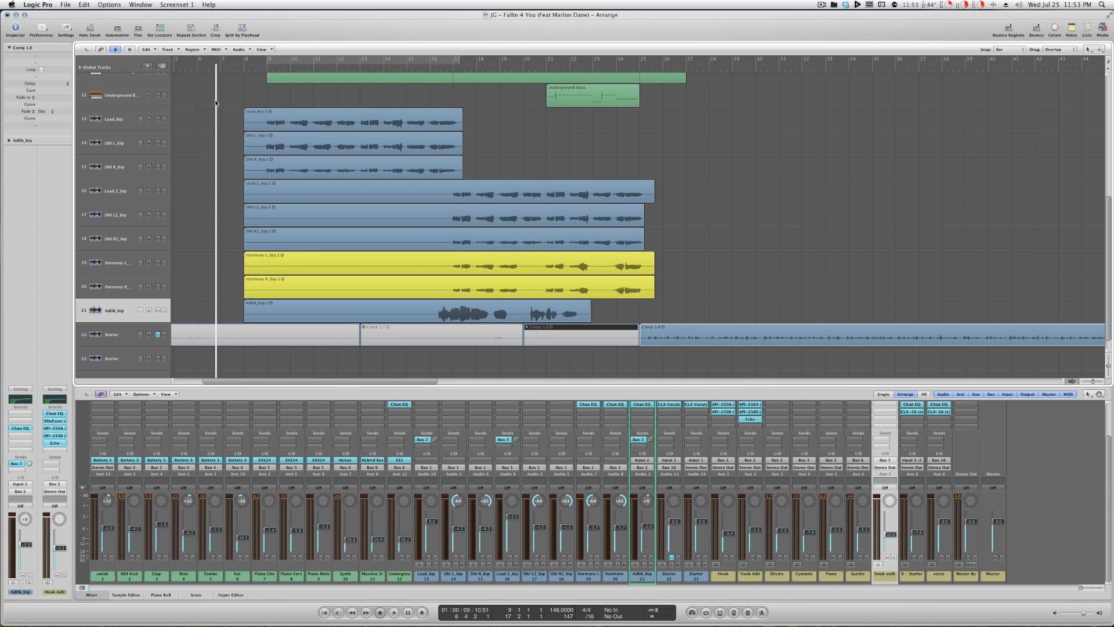
key("space")
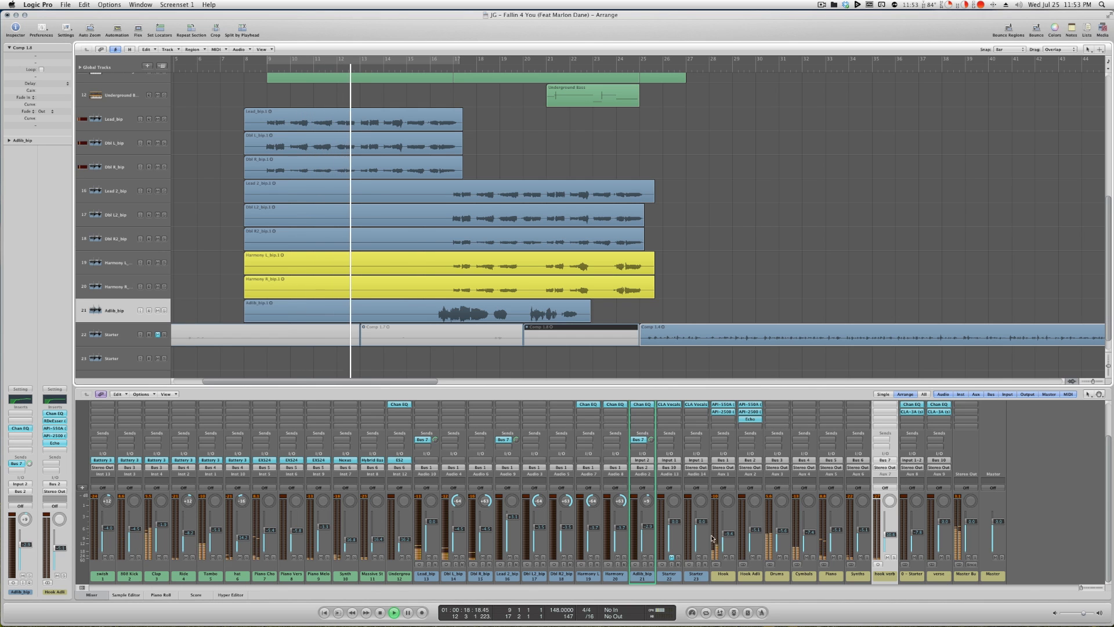
- Balance the vocal buses during playback, setting the Hook level to -5.8 and the Hook Adlib level to -4.9
left_click_drag(724, 535, 724, 533)
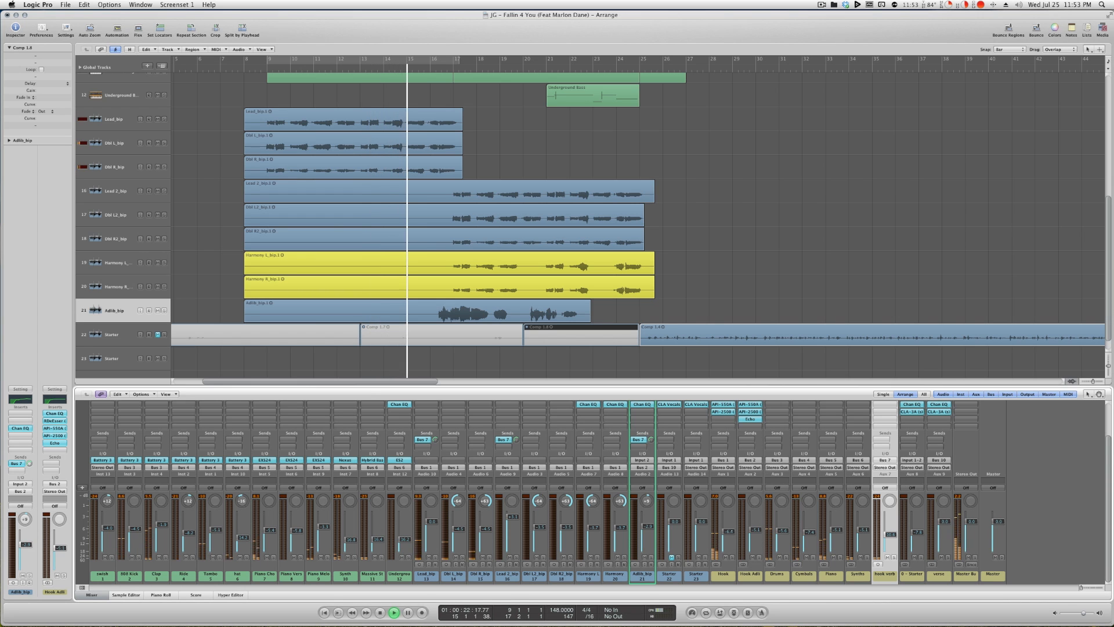
left_click_drag(756, 535, 756, 533)
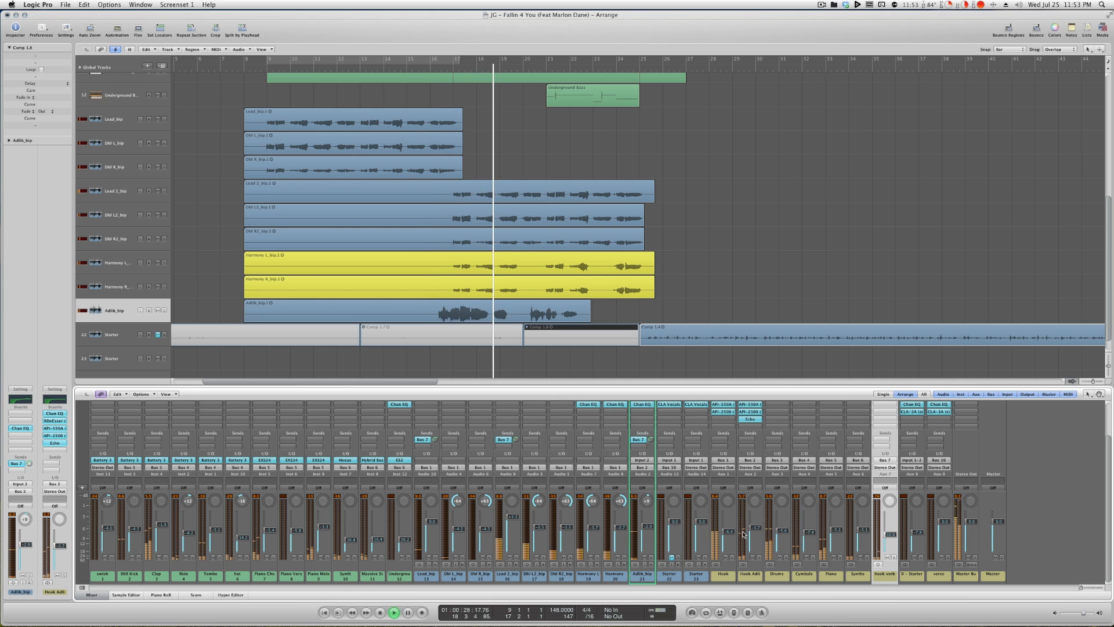
left_click_drag(756, 528, 757, 530)
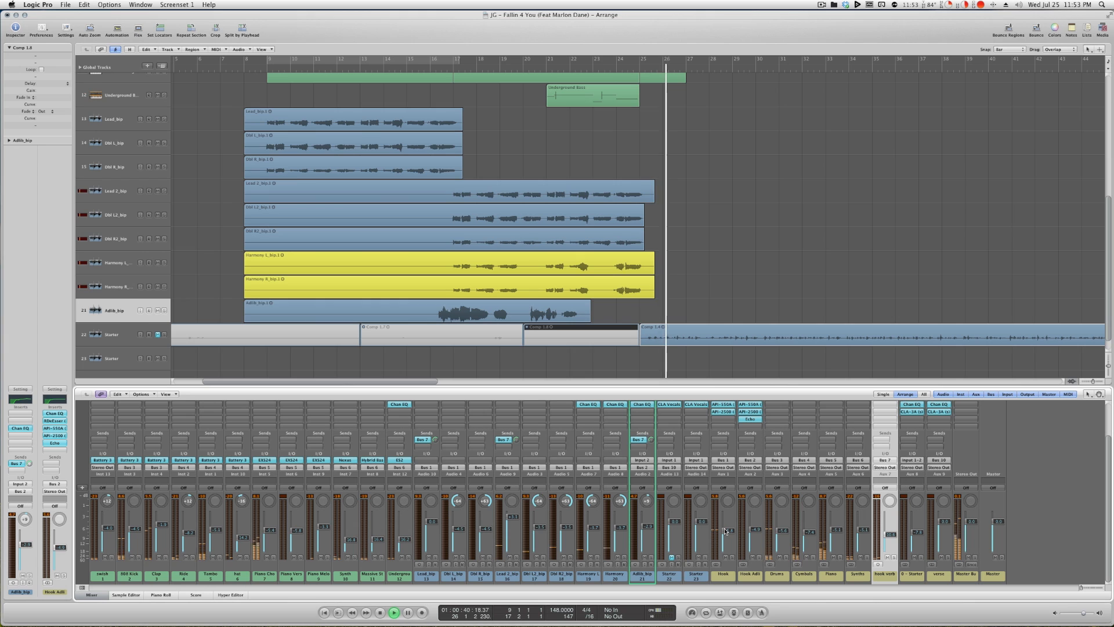
key("space")
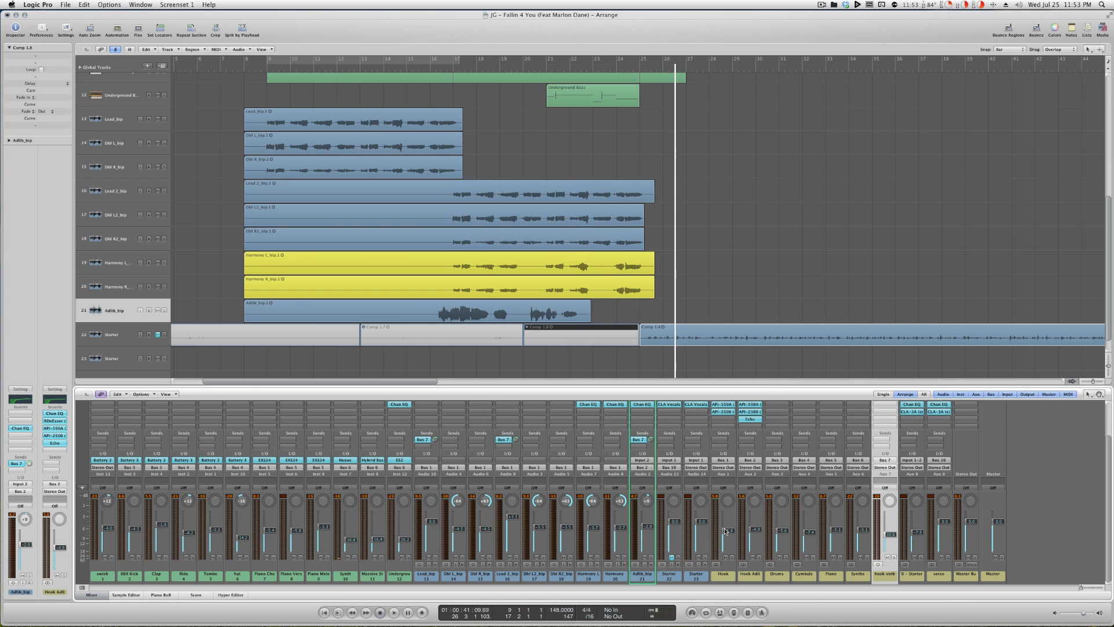
- Examine the mixer levels and panning of the Lead_bip, Dbl L_bip and Dbl R_bip tracks
left_click_drag(228, 110, 314, 287)
left_click(209, 226)
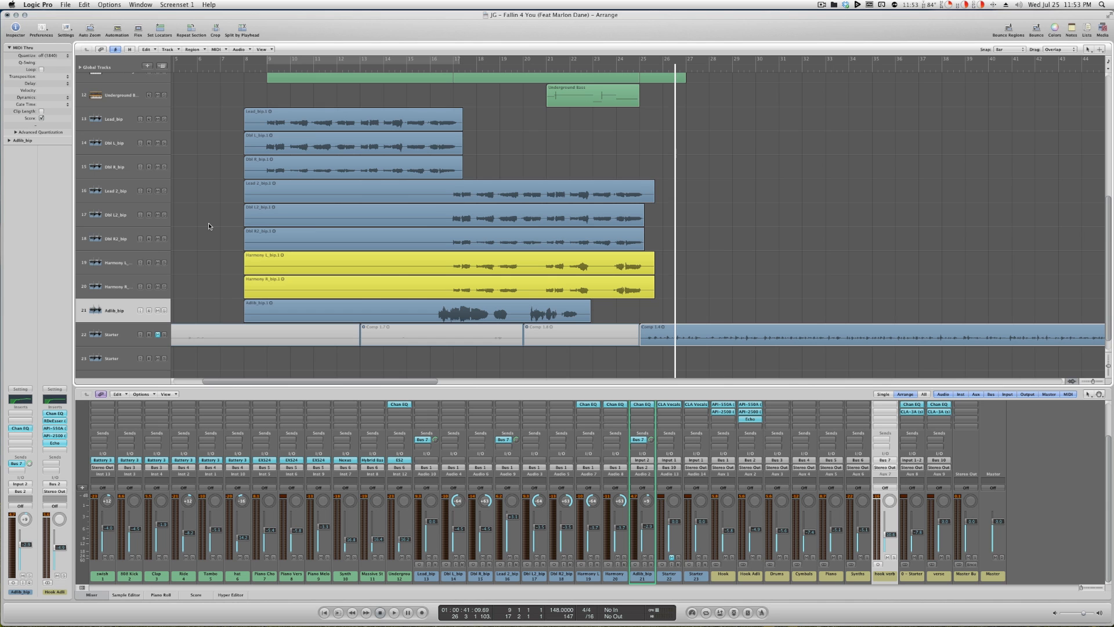
left_click(121, 120)
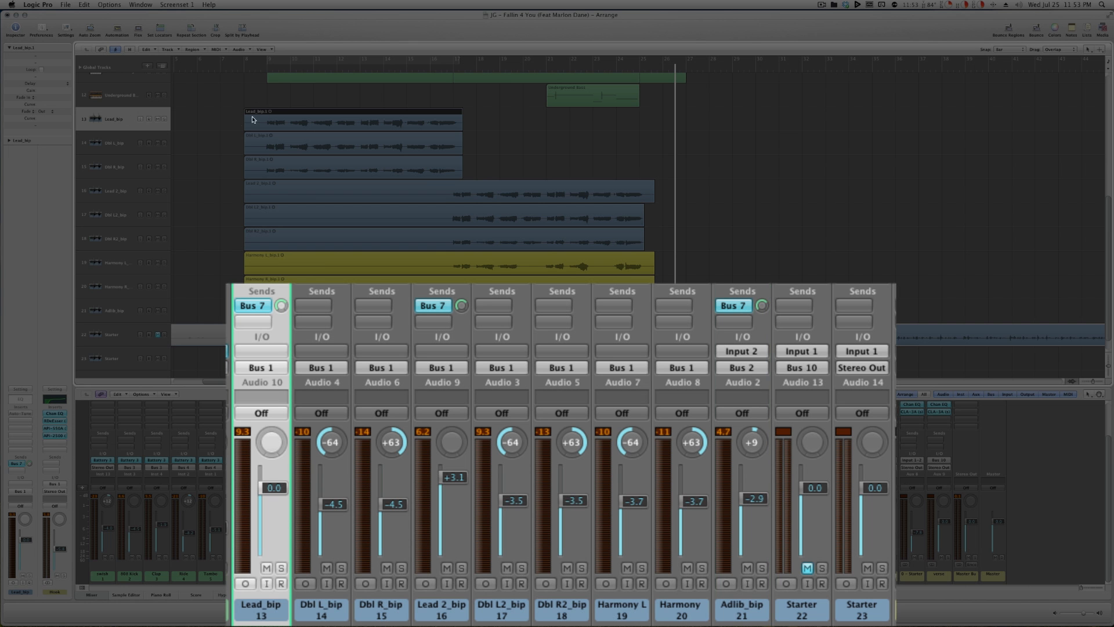
left_click(121, 143)
left_click(120, 168)
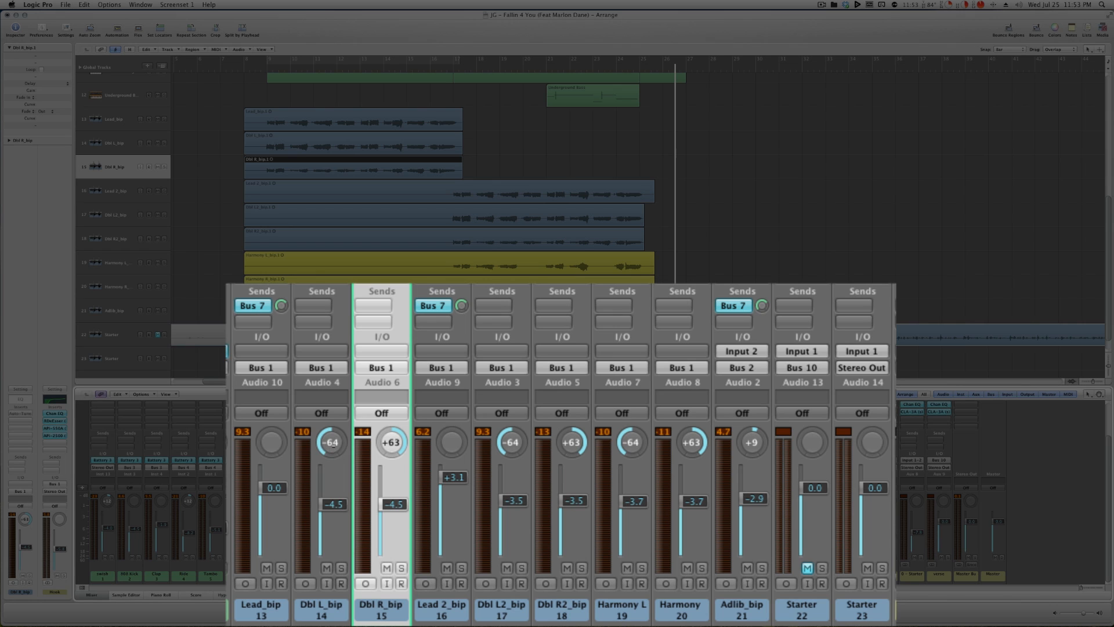
mouse_move(332, 442)
left_mouse_down()
mouse_move(332, 427)
mouse_move(332, 444)
left_mouse_up()
scroll(460, 501, "up", 5)
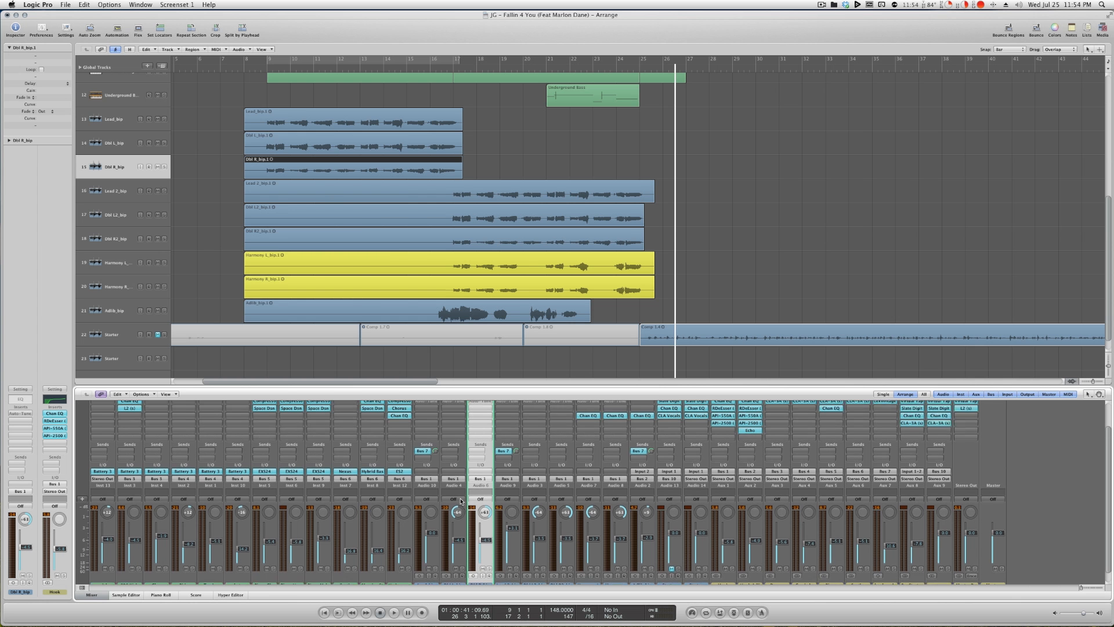
scroll(461, 501, "down", 5)
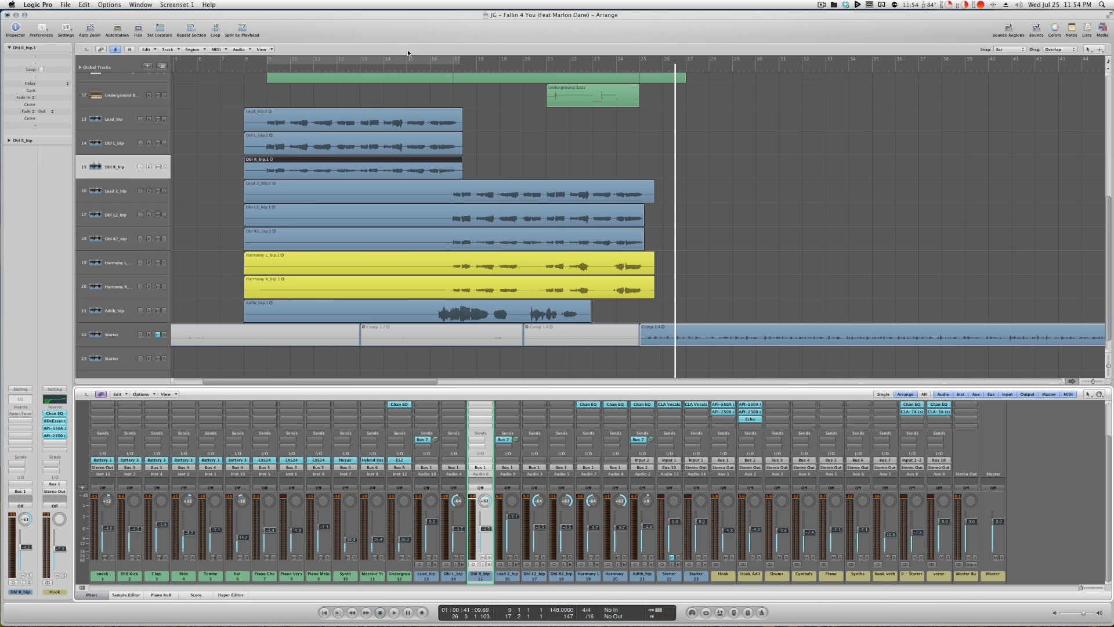
- Place the playhead just before bar 17 and select the Dbl L2 and Dbl R2 vocal regions in the hook's second half
left_click(451, 71)
left_click_drag(490, 167, 482, 241)
left_click(526, 163)
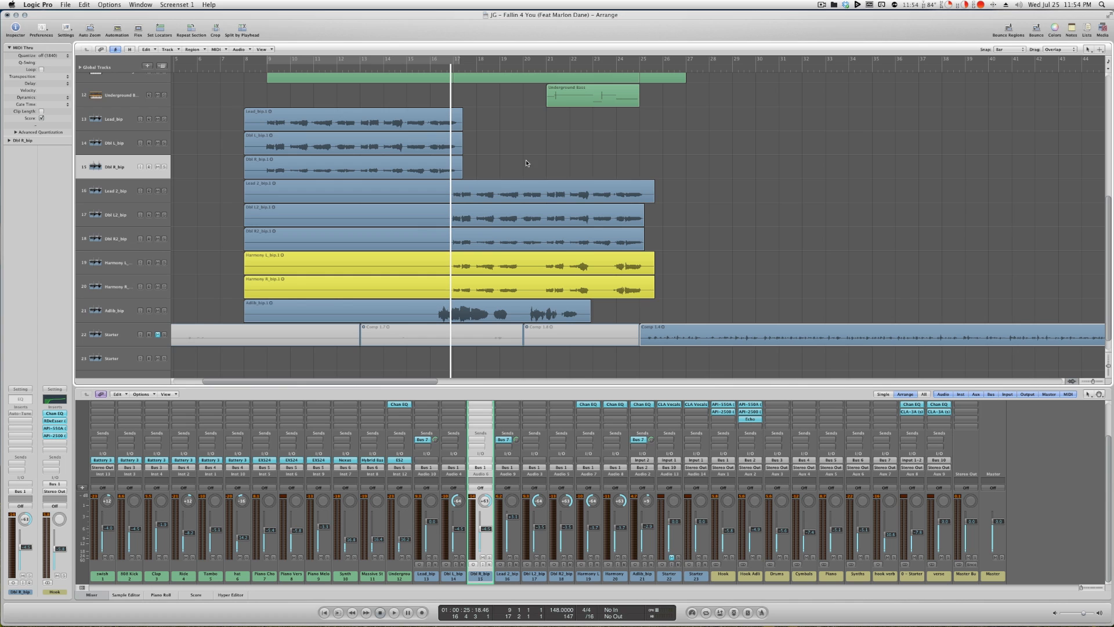
left_click(487, 211)
left_click(488, 236)
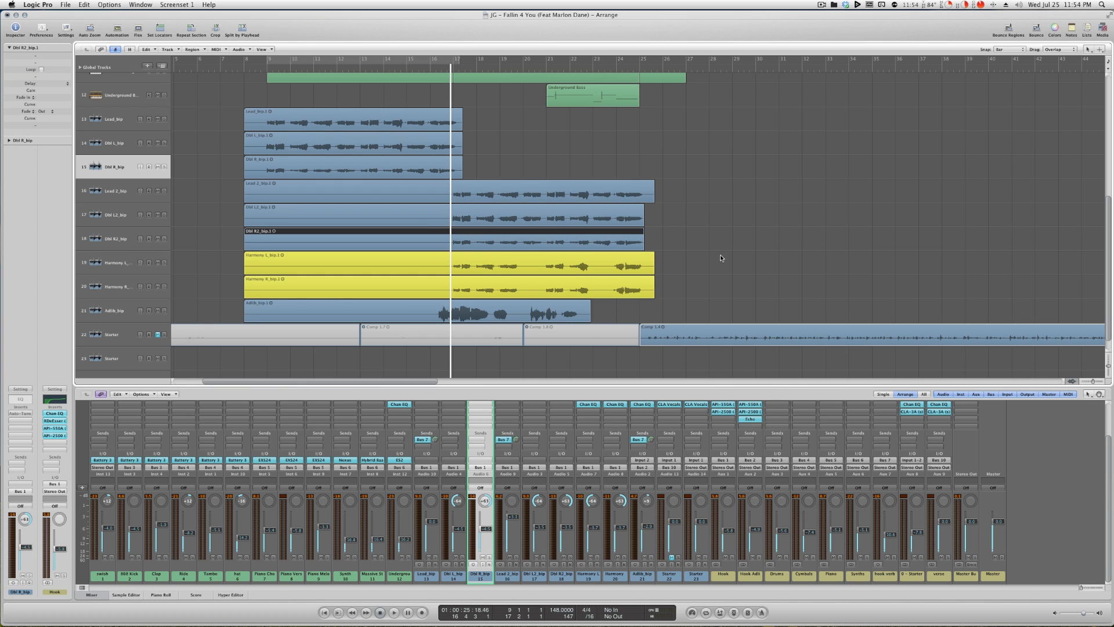
left_click_drag(675, 243, 644, 221)
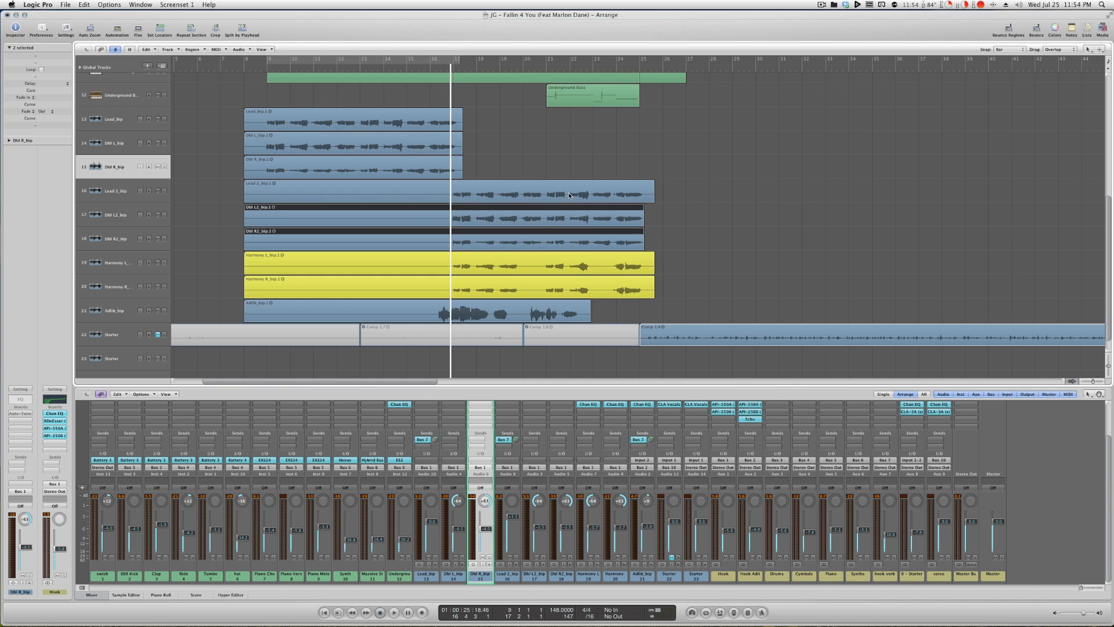
- Solo the Lead_bip, Dbl L_bip and Dbl R_bip tracks and play them from bar 8
left_click(256, 61)
left_click_drag(256, 80, 280, 184)
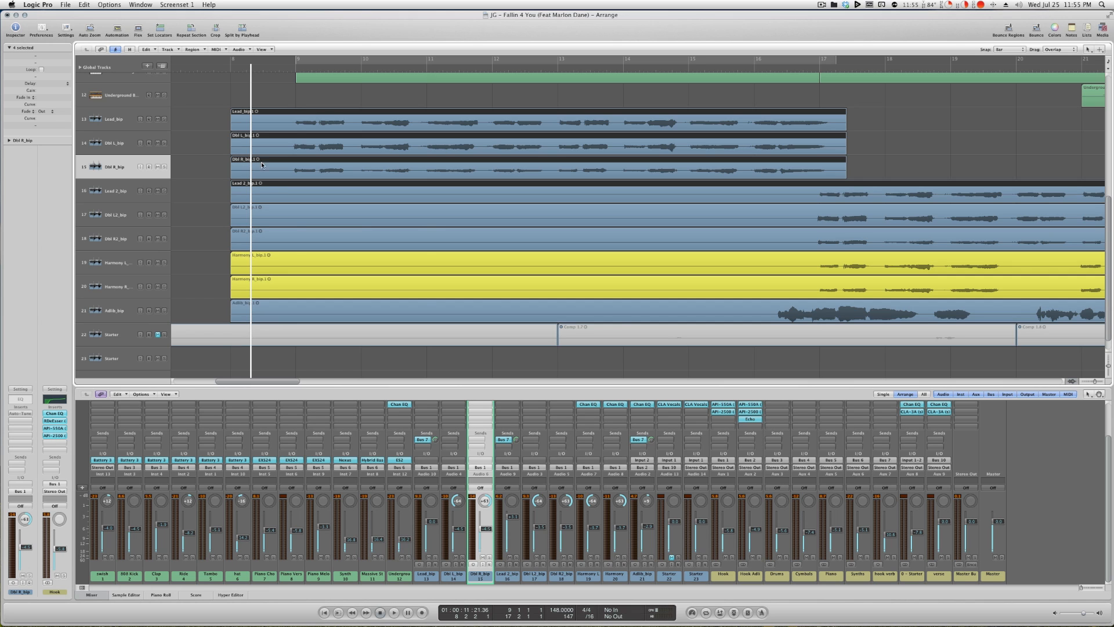
left_click_drag(204, 112, 240, 168)
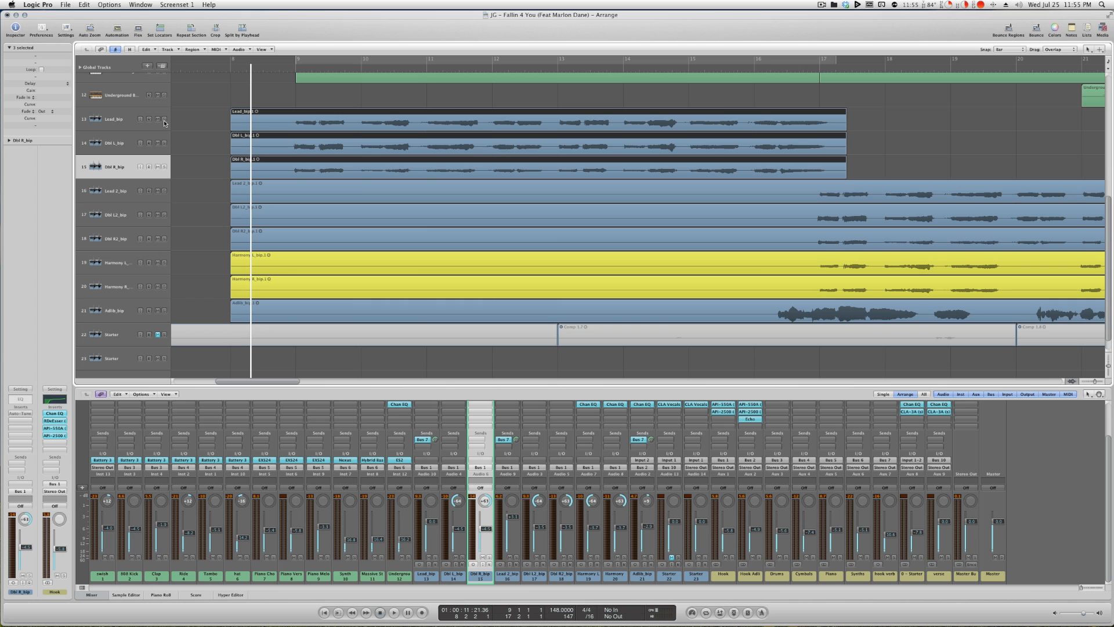
left_click_drag(164, 121, 161, 152)
key("space")
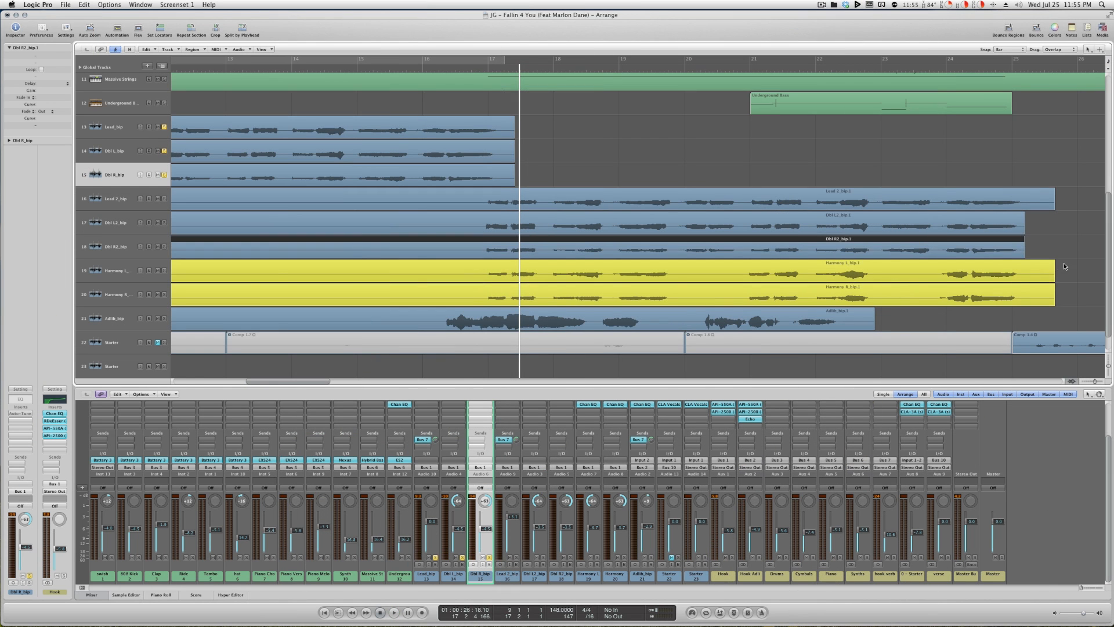
- Solo the Lead 2, Dbl L2, Dbl R2 and both Harmony tracks as well, and play them from bar 16
left_click_drag(1064, 264, 1026, 300)
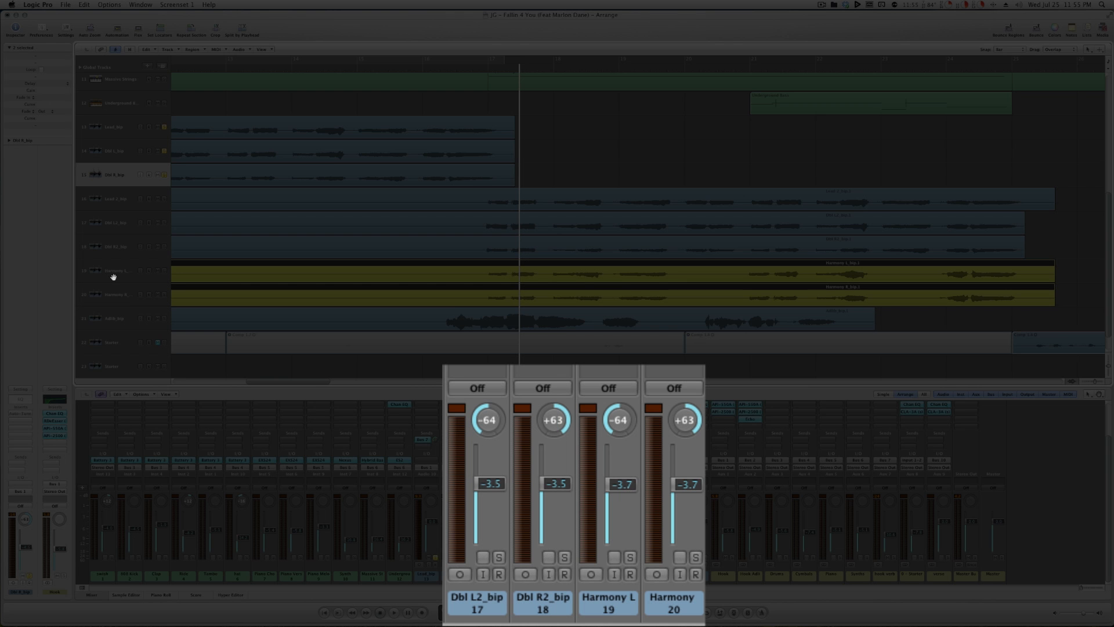
left_click(112, 273)
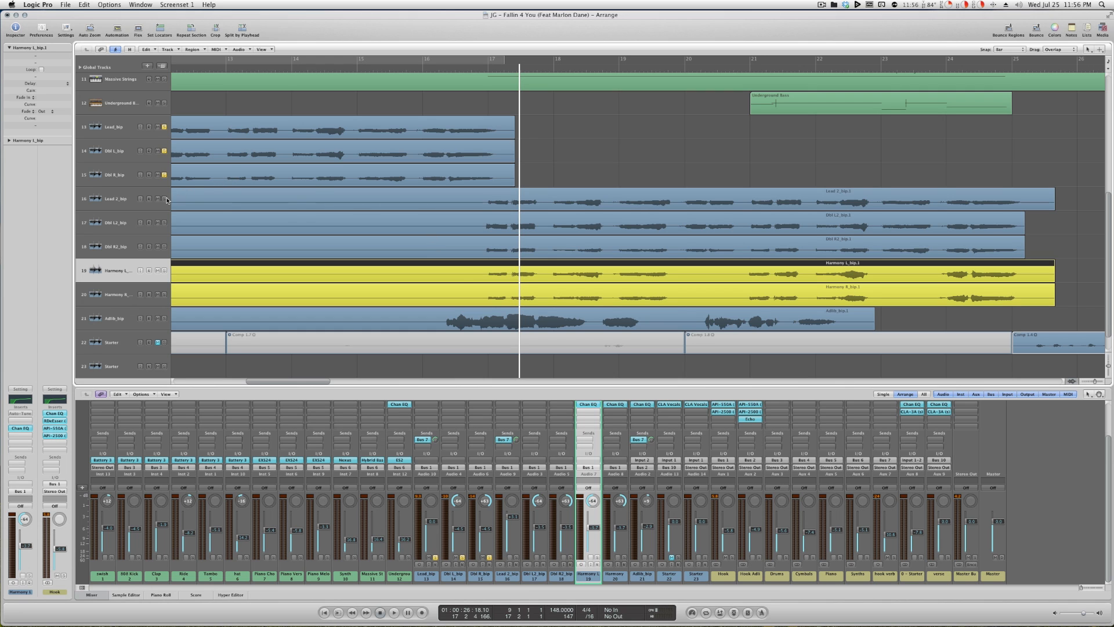
left_click_drag(164, 198, 168, 302)
left_click(430, 68)
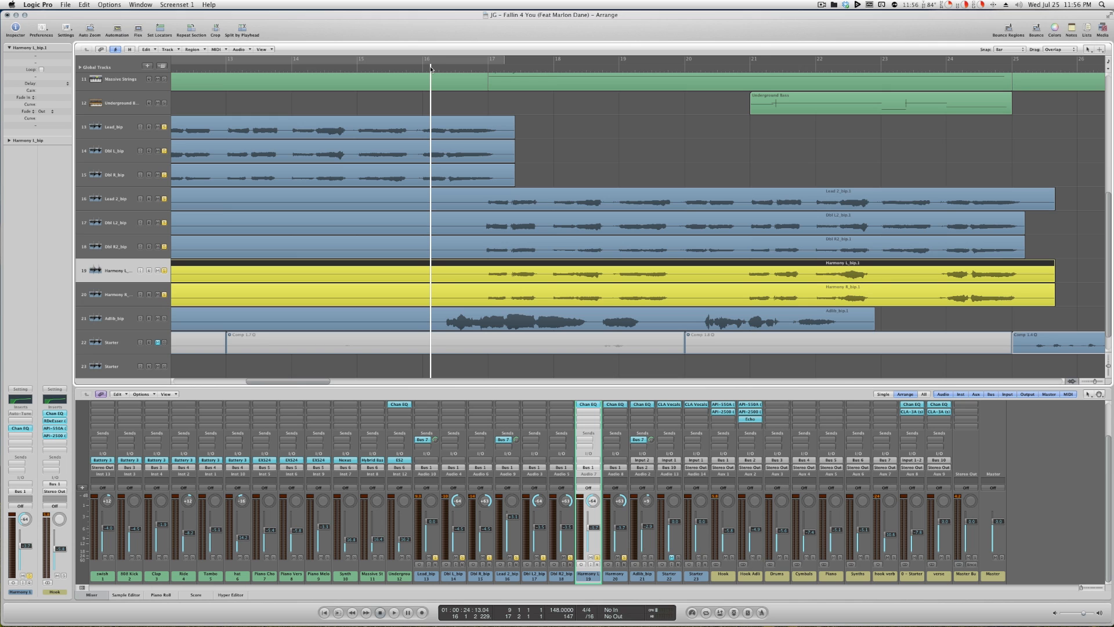
key("space")
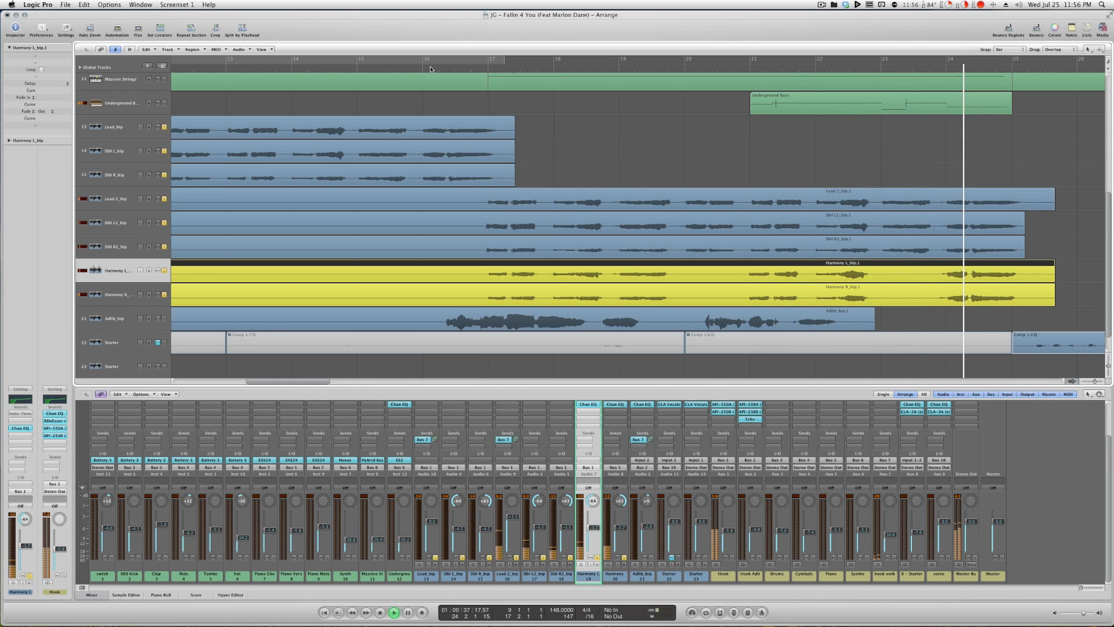
key("space")
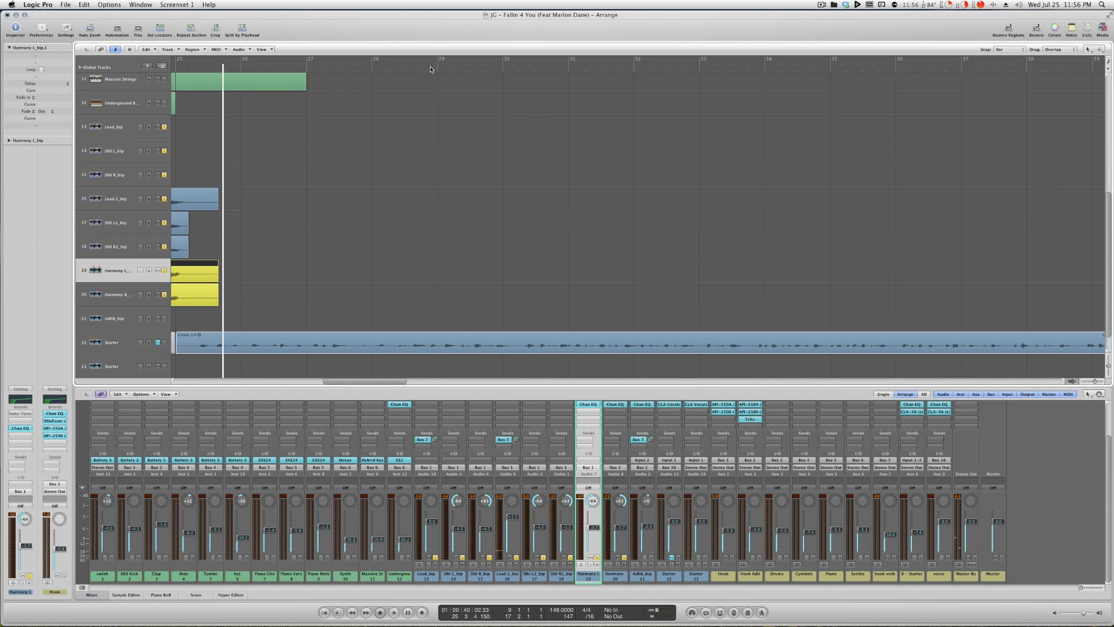
- Select all the lead, double and harmony vocal regions of the hook together
scroll(441, 113, "left", 10)
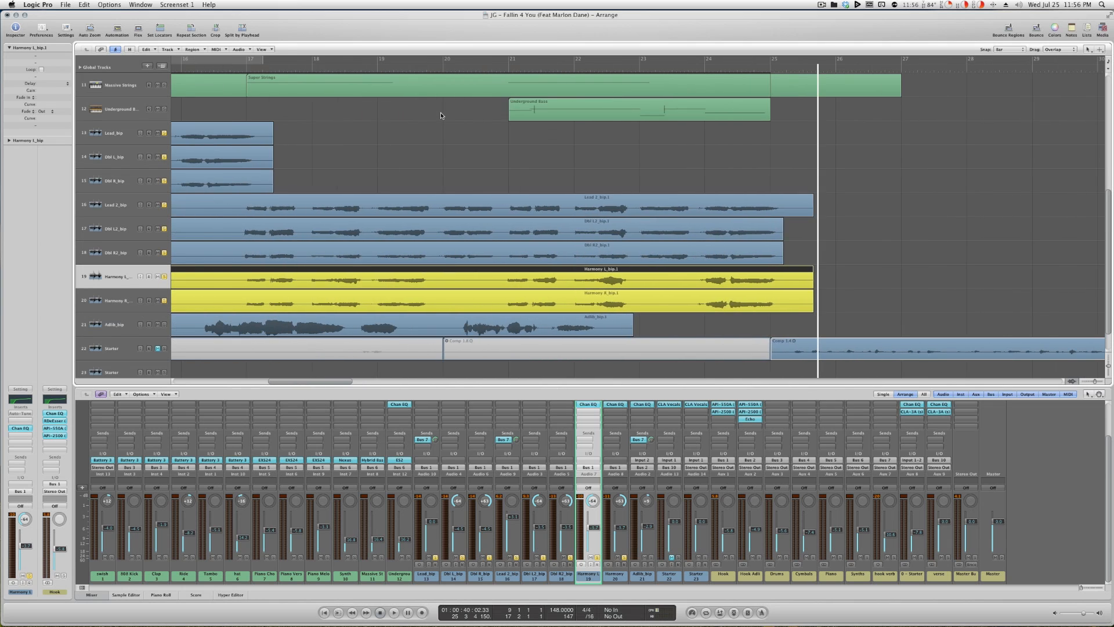
scroll(441, 112, "down", 6)
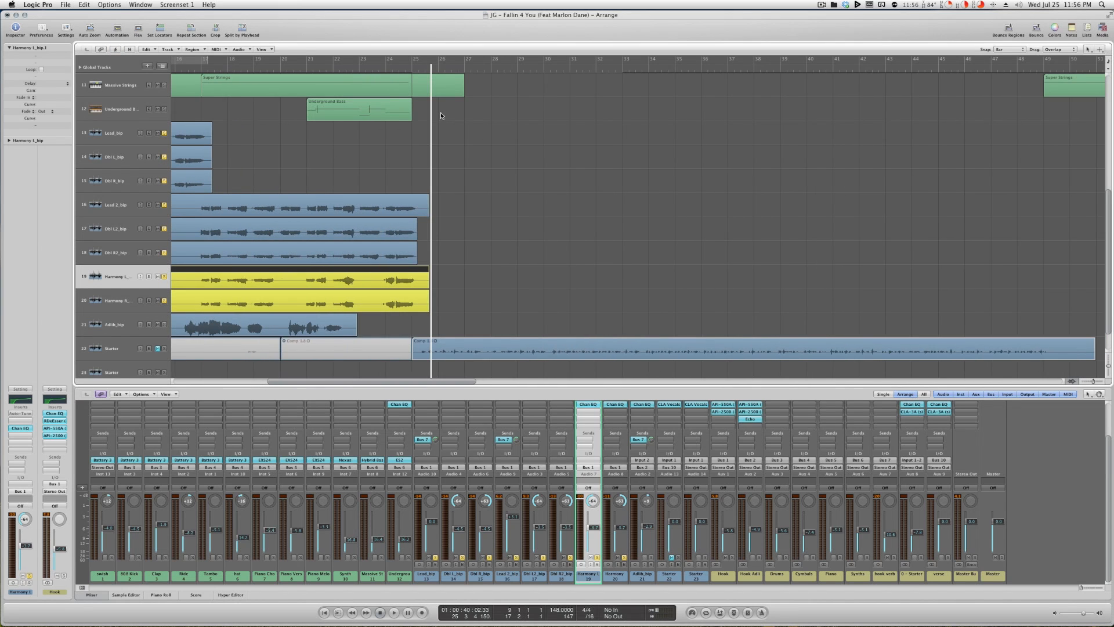
scroll(440, 113, "left", 4)
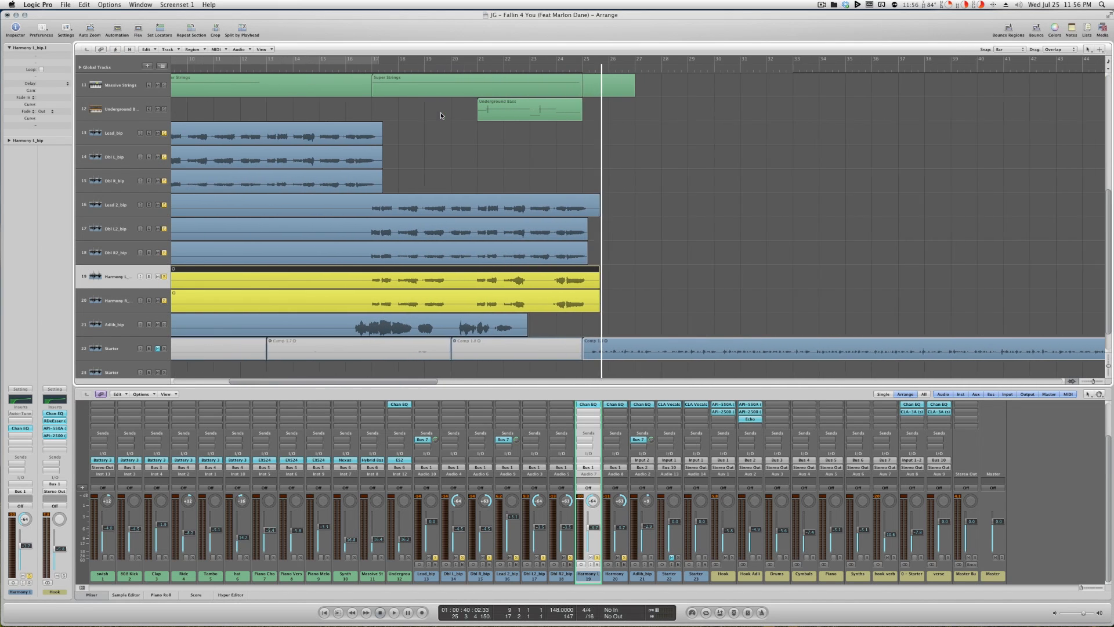
left_click(636, 300)
left_click_drag(636, 300, 357, 141)
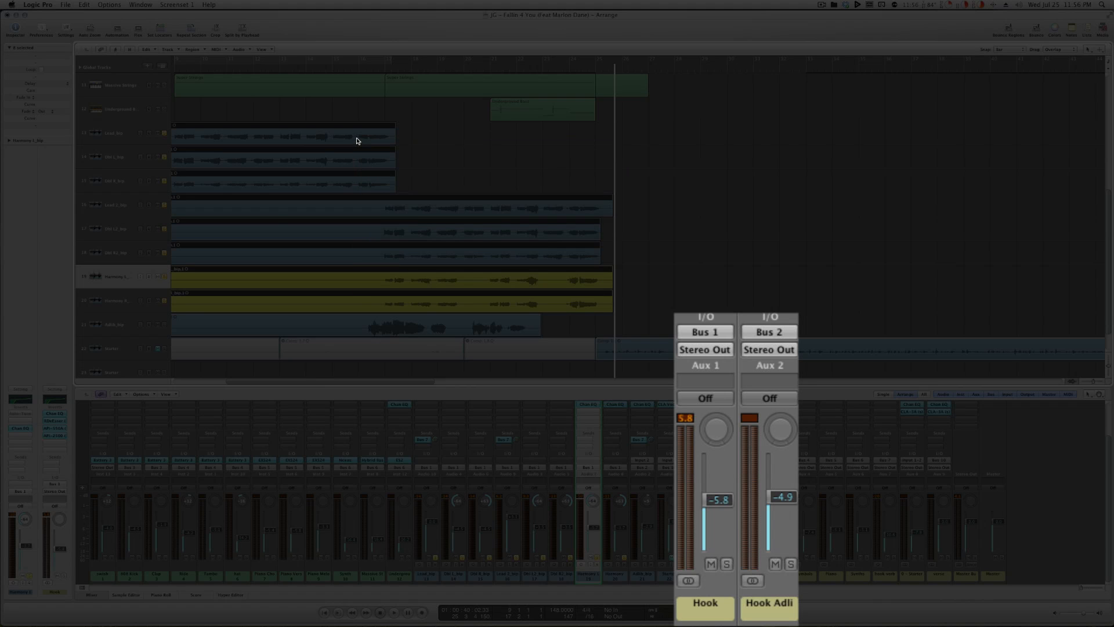
- Select the Adlib_bip track and examine the insert effects on the Hook and Hook Adlib buses
left_click(116, 324)
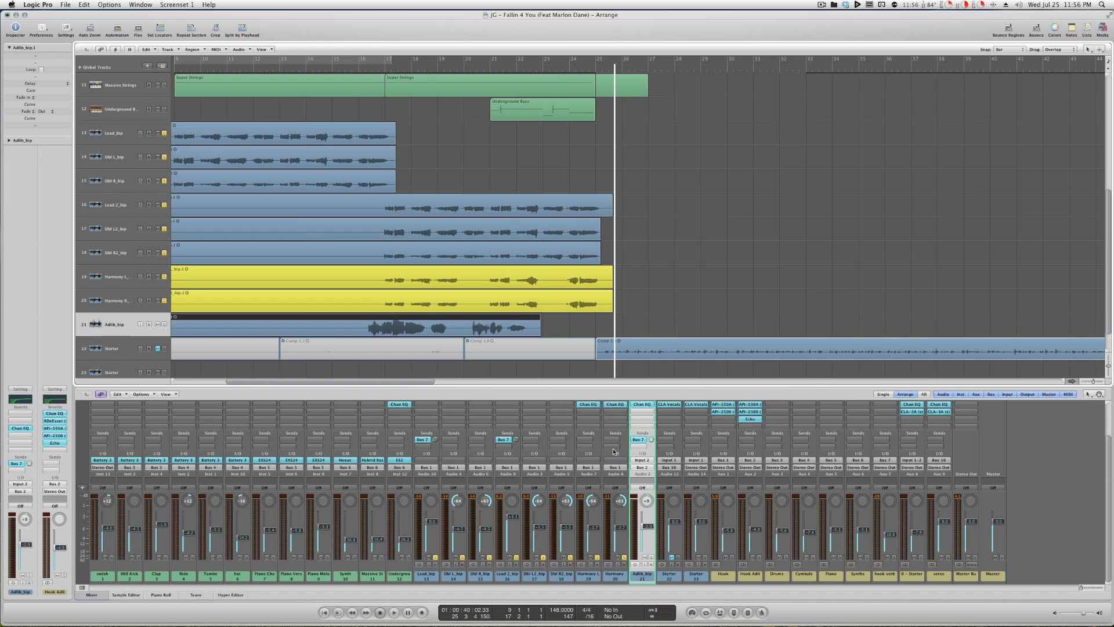
scroll(614, 451, "up", 2)
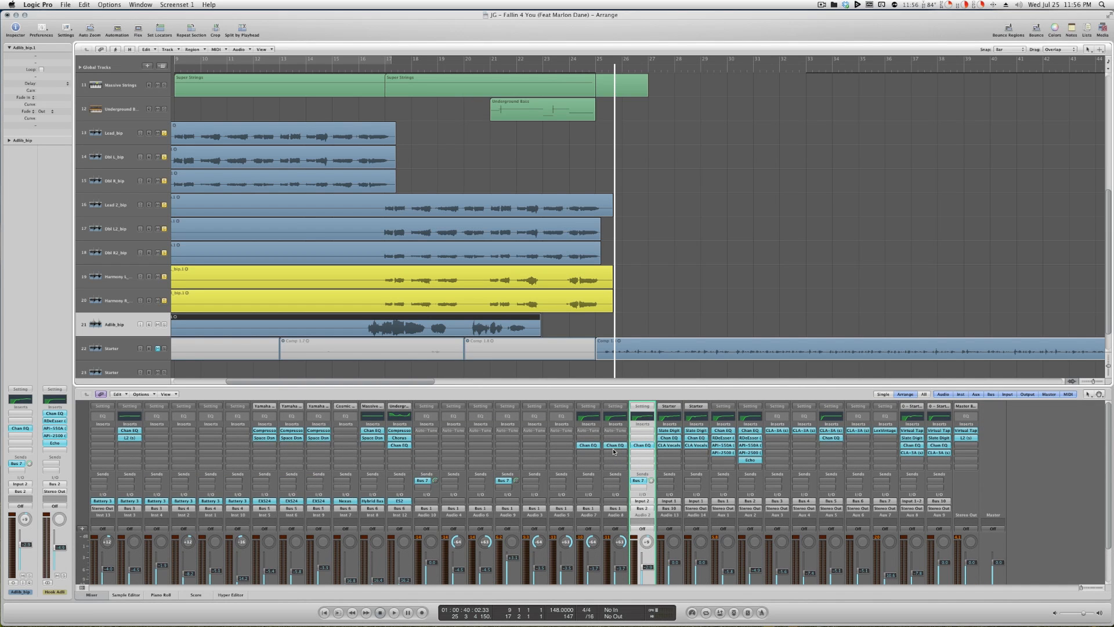
scroll(677, 453, "down", 2)
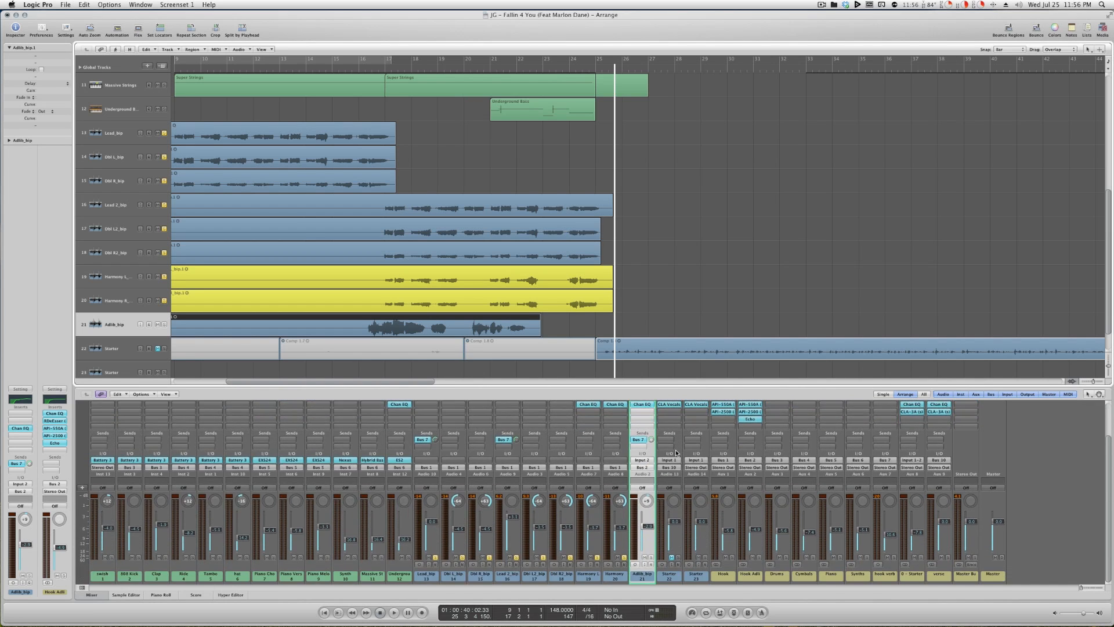
scroll(725, 579, "up", 2)
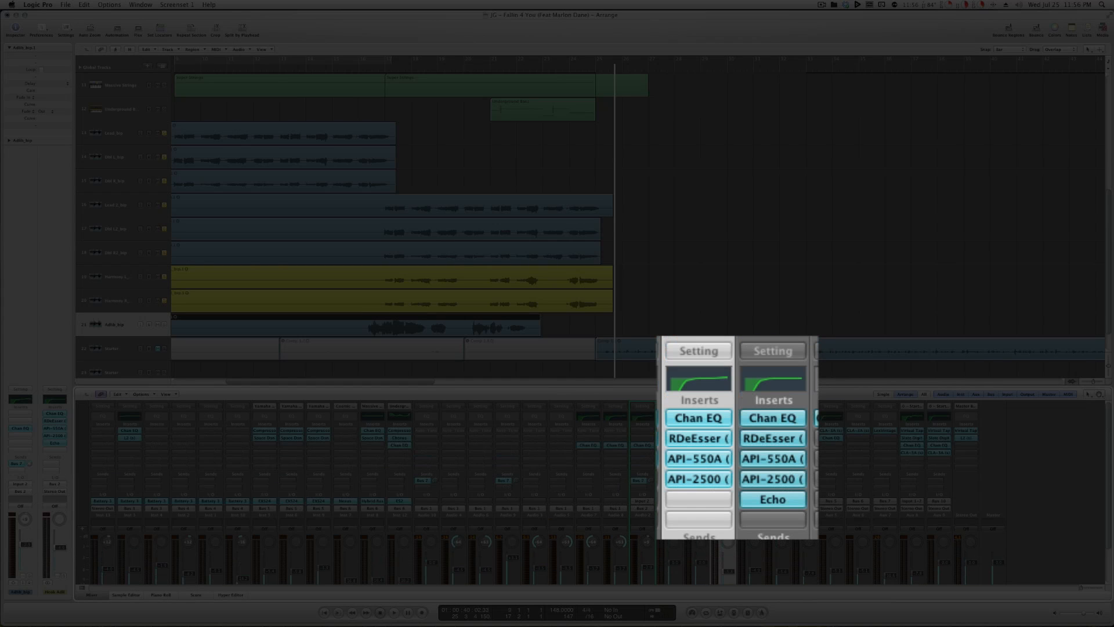
- Turn off the 118 Hz low-cut and 265 Hz low-shelf bands in the Hook bus's Channel EQ and return the playhead before the first vocals
left_click(723, 432)
scroll(466, 252, "left", 8)
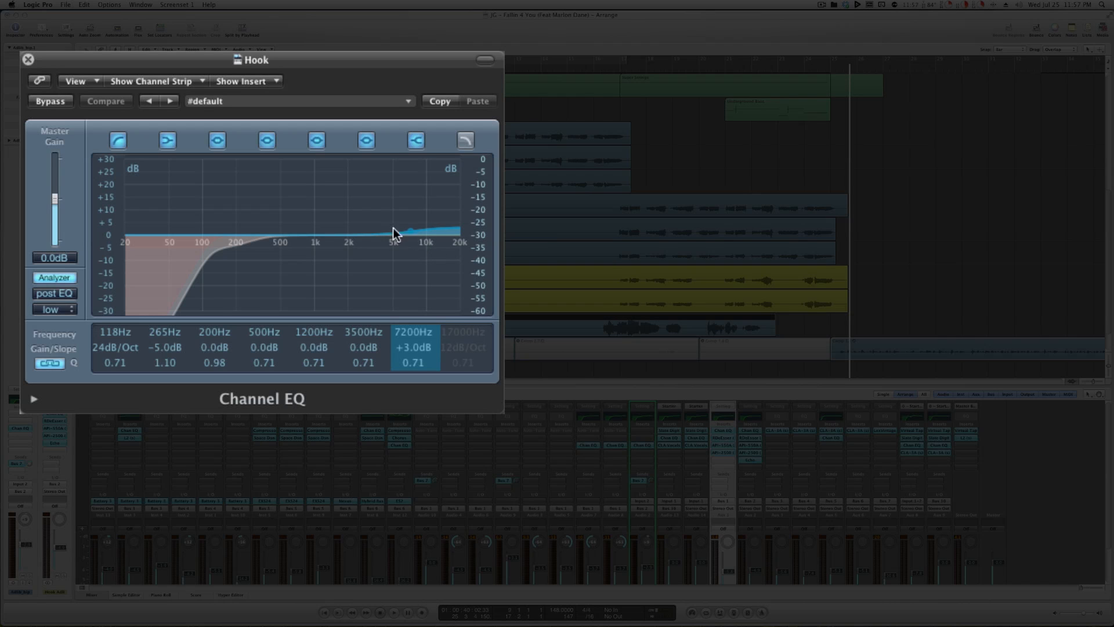
left_click_drag(144, 60, 241, 162)
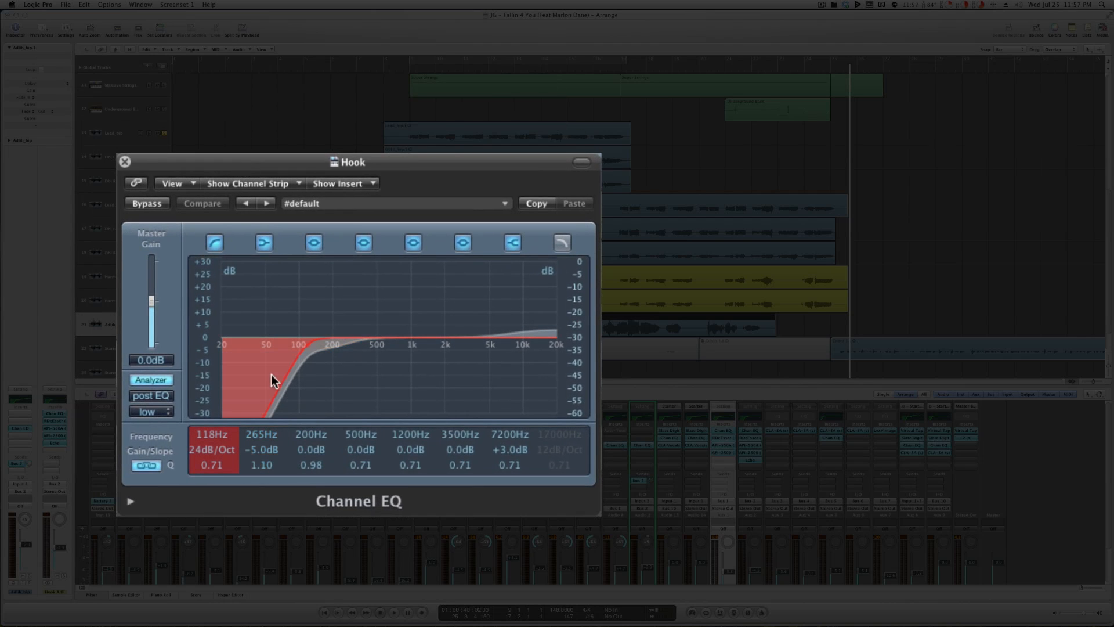
left_click(214, 242)
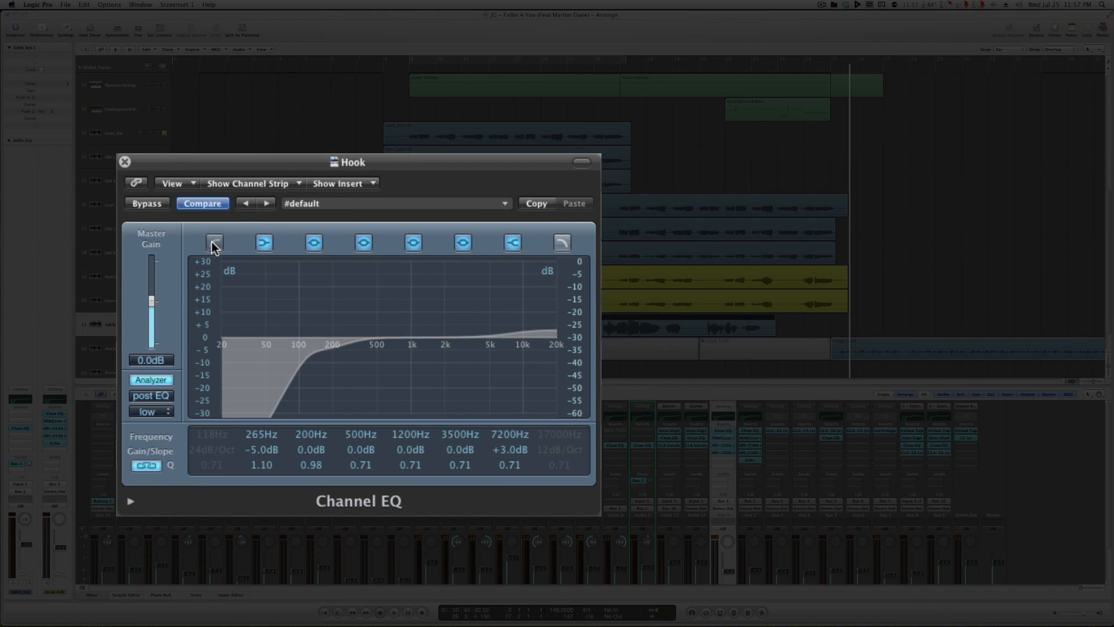
left_click(268, 242)
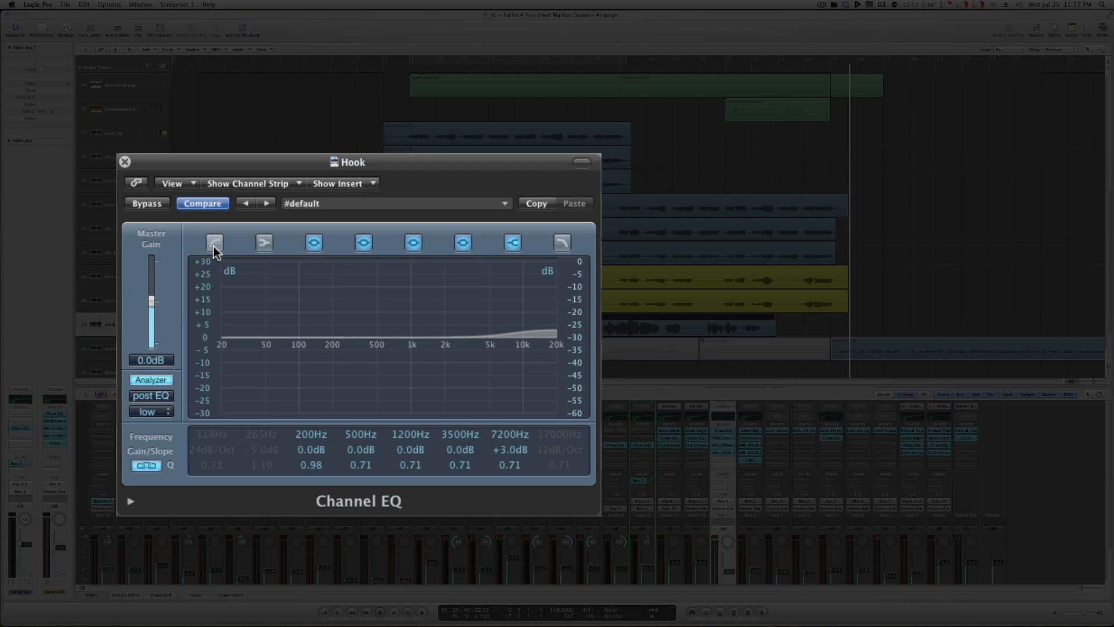
left_click(393, 69)
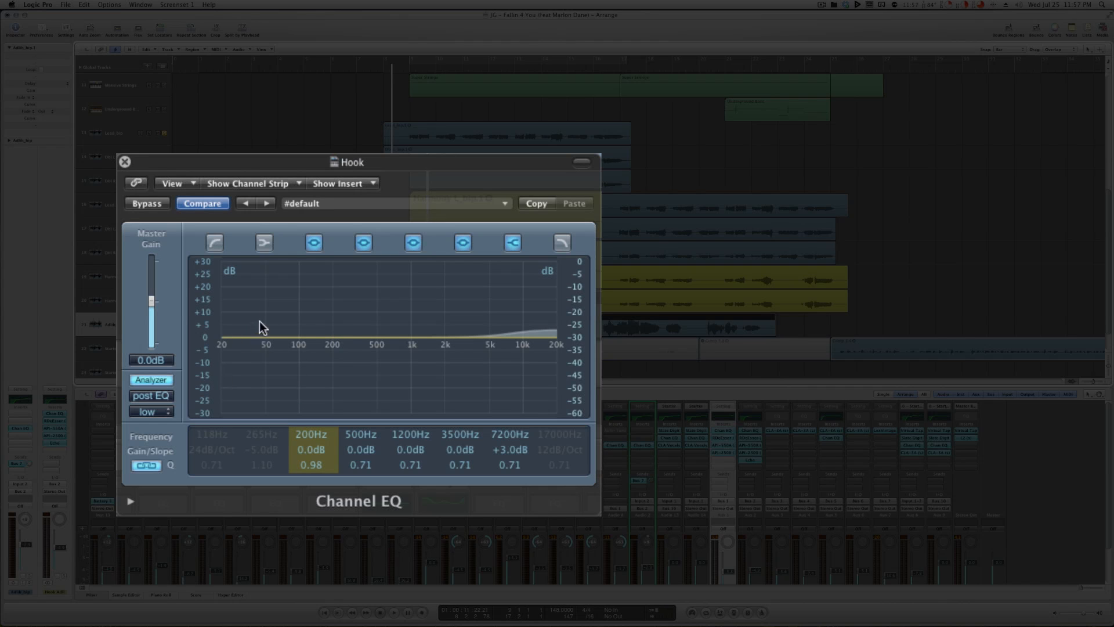
- Play the hook vocals with the two low-end EQ bands off and stop playback
key("space")
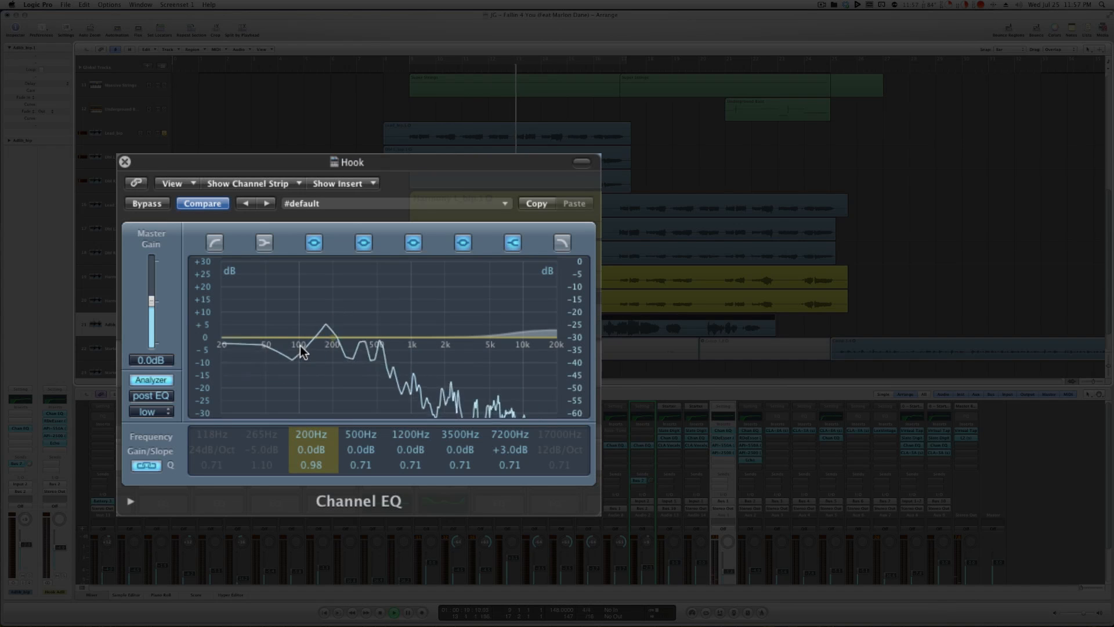
key("space")
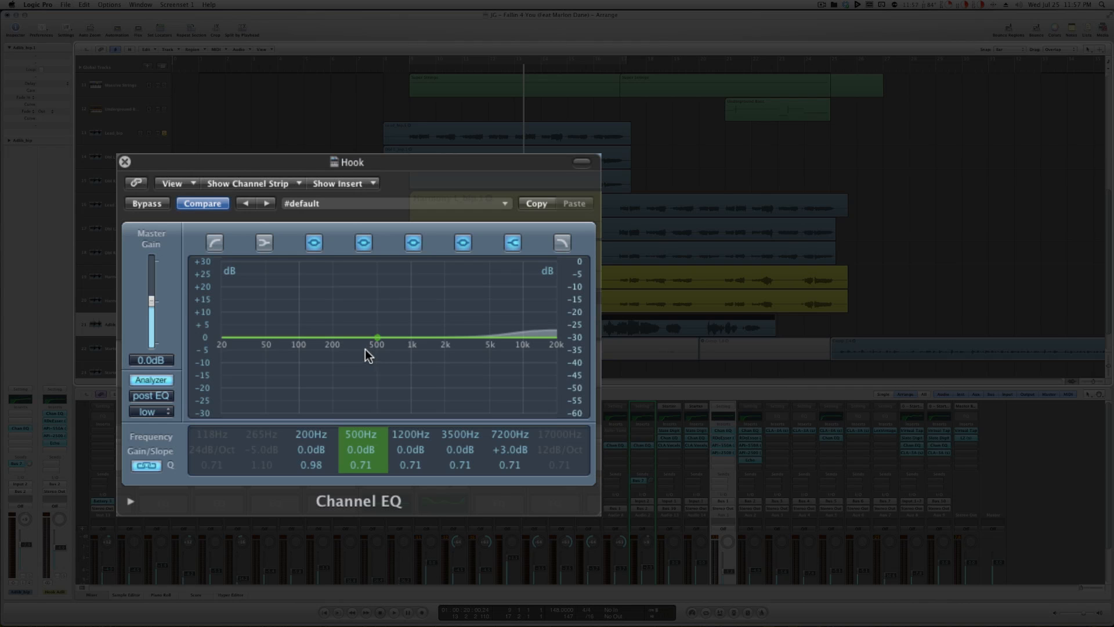
- Turn the 118 Hz low-cut and 265 Hz low-shelf bands back on and set the low shelf's gain to -3.0 dB
left_click(217, 246)
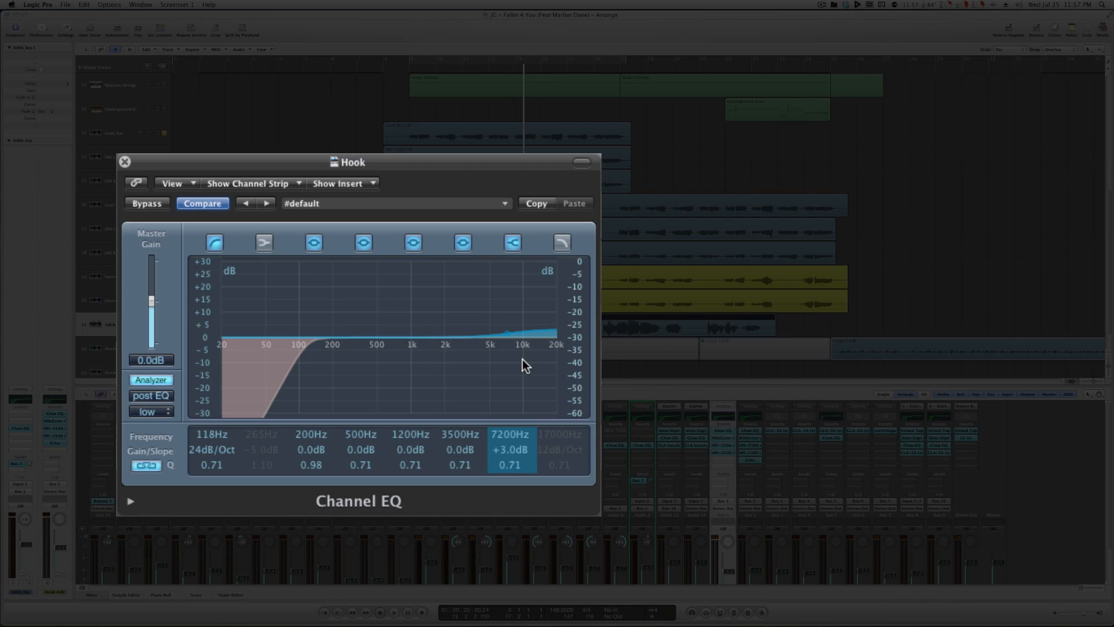
left_click(264, 246)
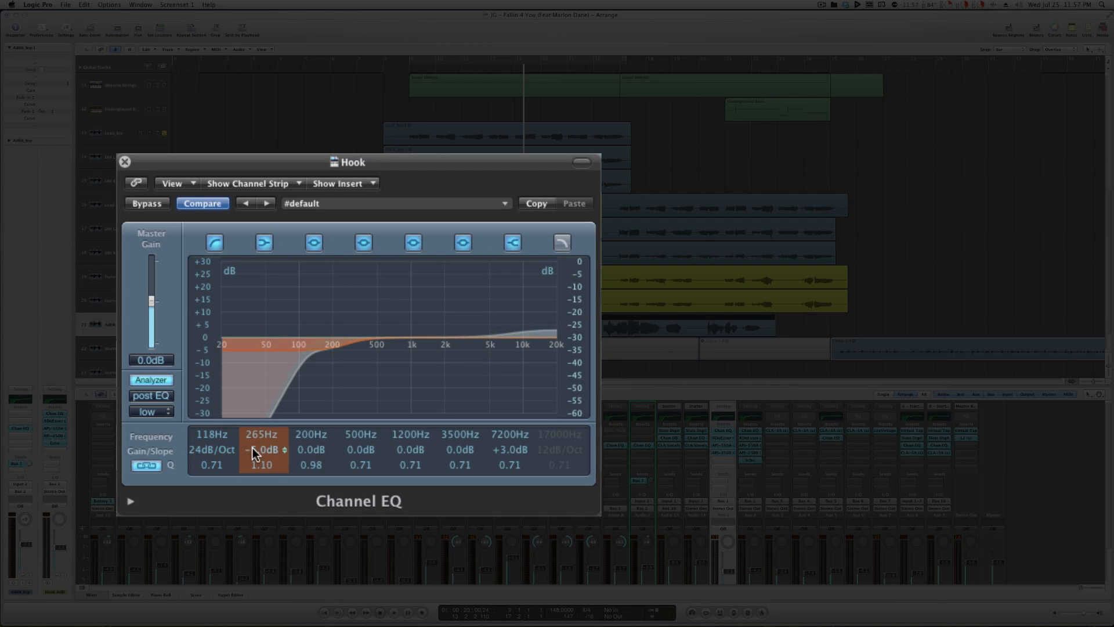
left_click_drag(258, 450, 259, 447)
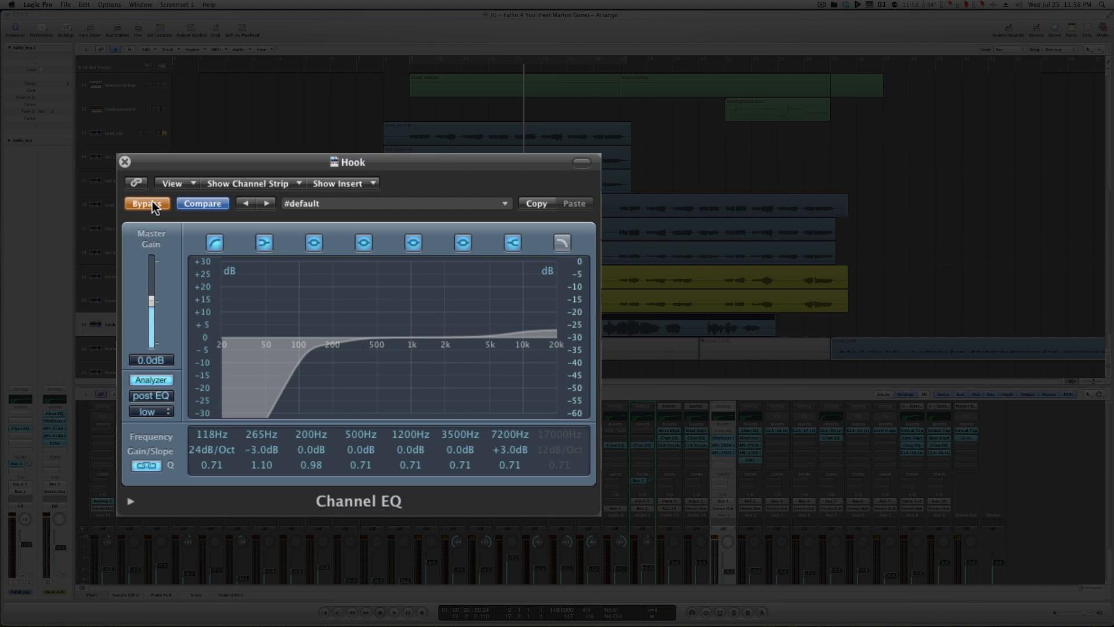
- Play the hook vocals with the Hook bus's Channel EQ bypassed and return the playhead to bar 8
left_click(391, 67)
key("space")
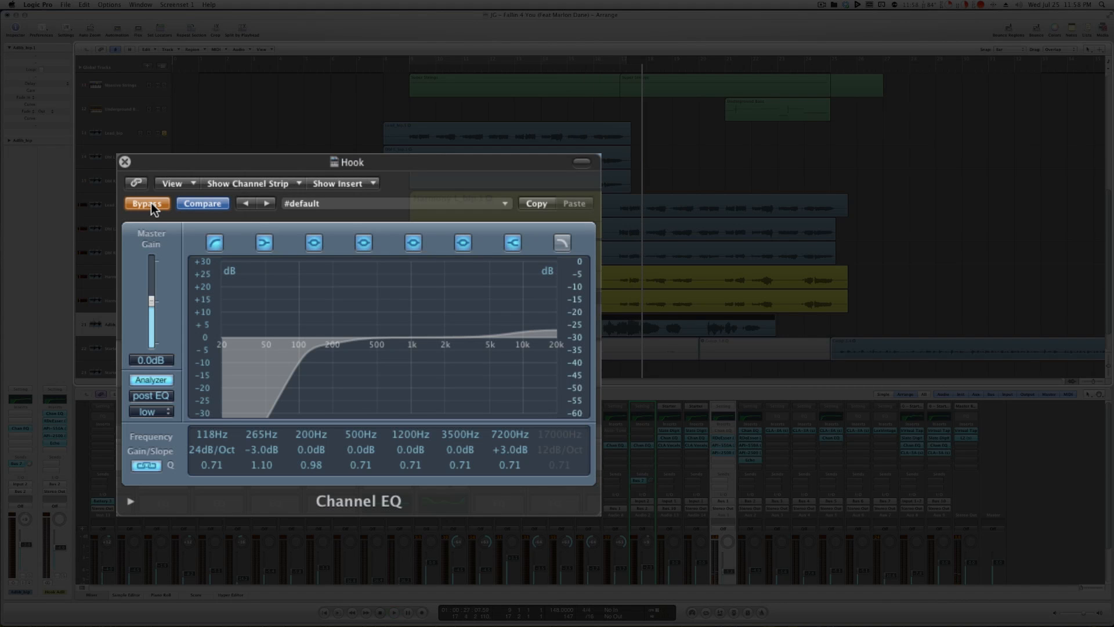
left_click(395, 71)
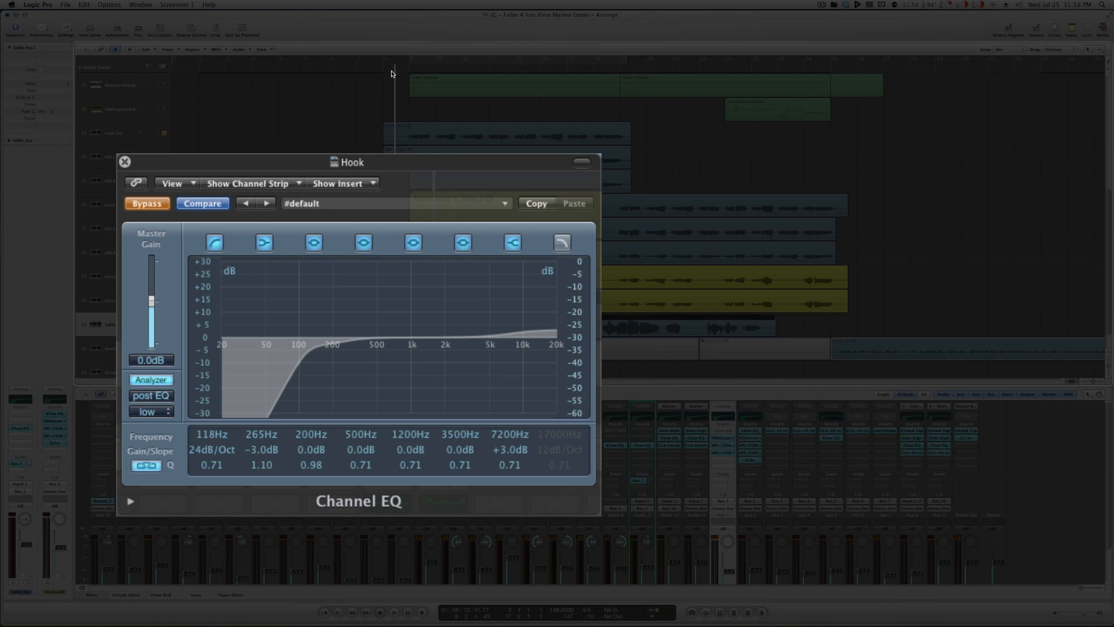
left_click(385, 72)
left_click(176, 162)
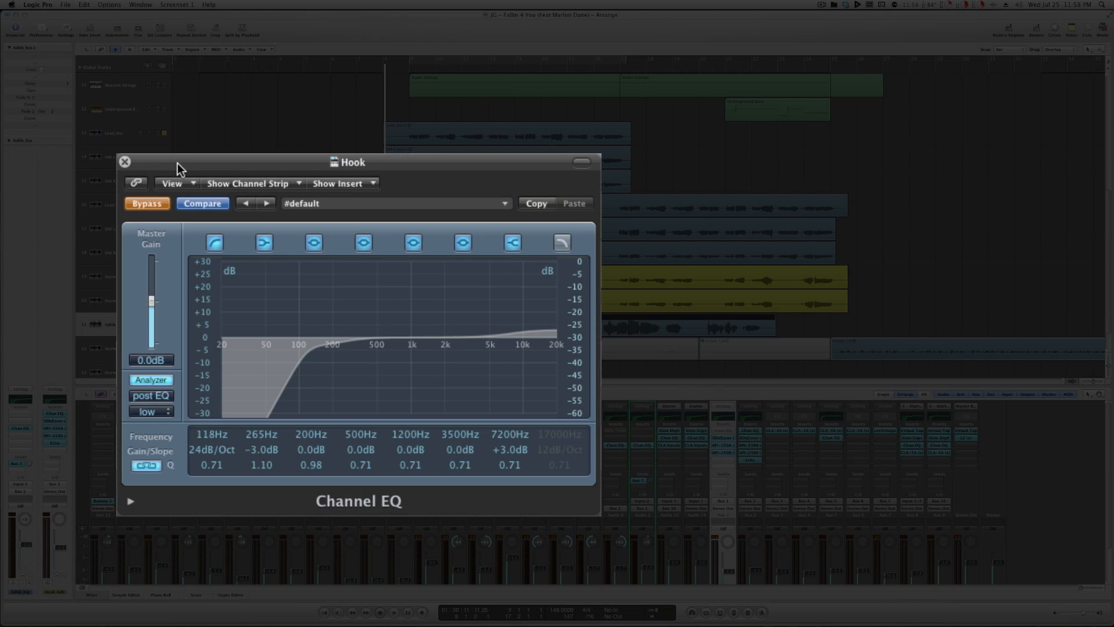
- Compare the hook vocals with the Channel EQ active and bypassed during playback from bar 8, leaving the EQ active
left_click(148, 204)
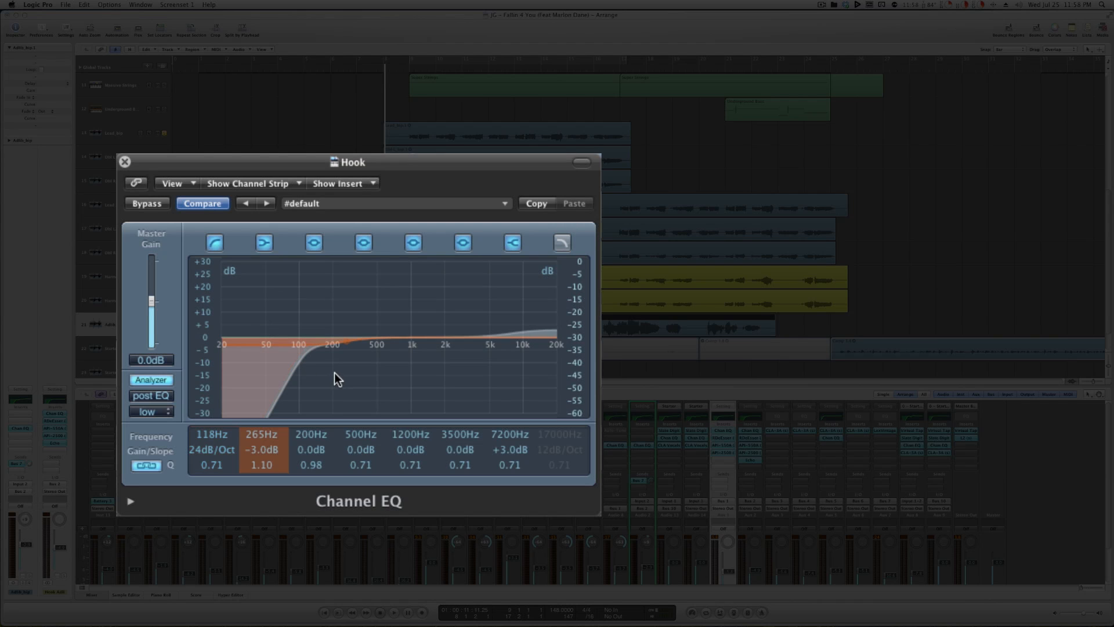
key("space")
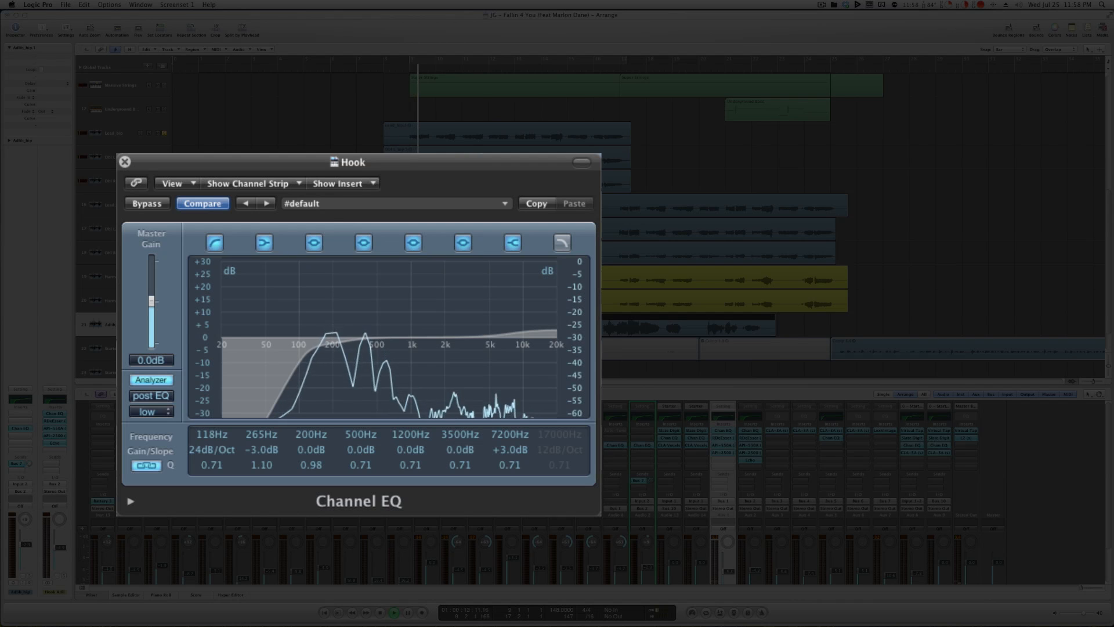
left_click(147, 203)
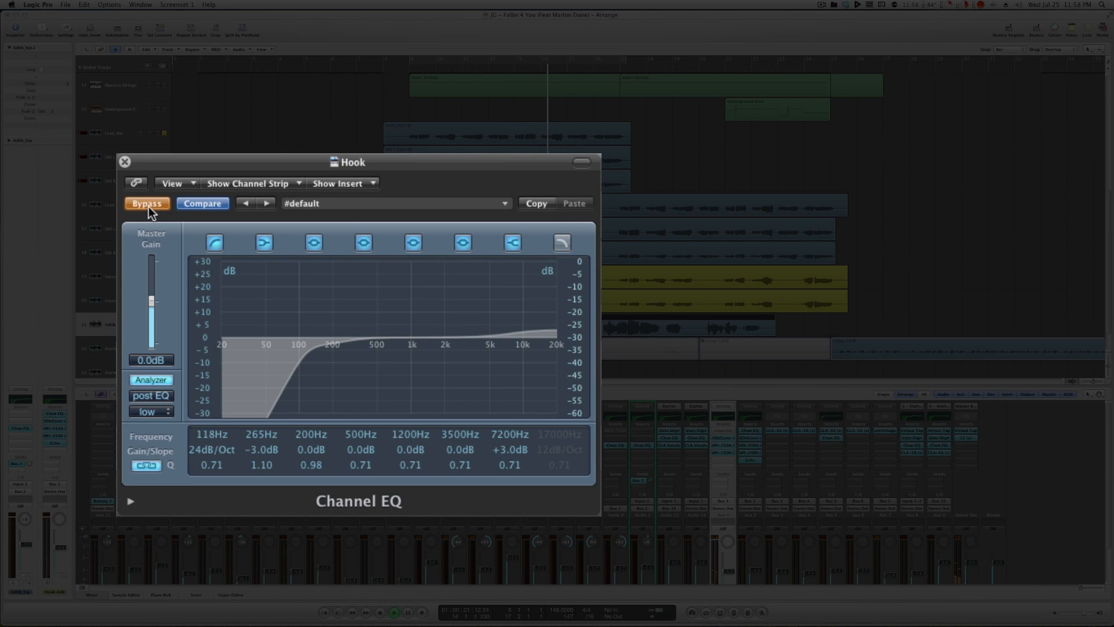
left_click(149, 206)
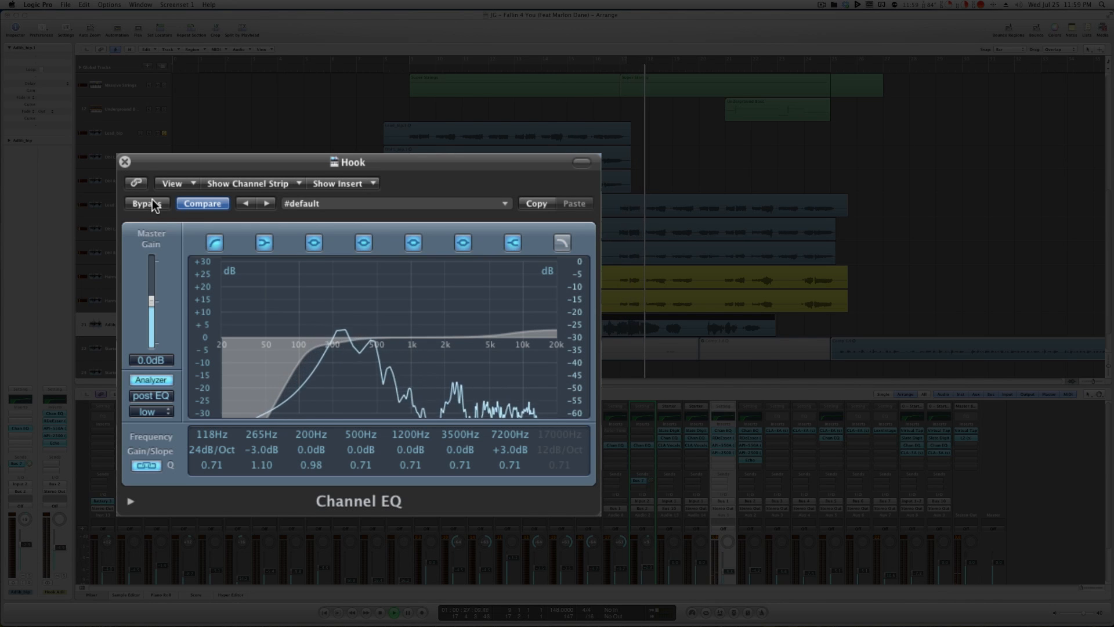
left_click(152, 205)
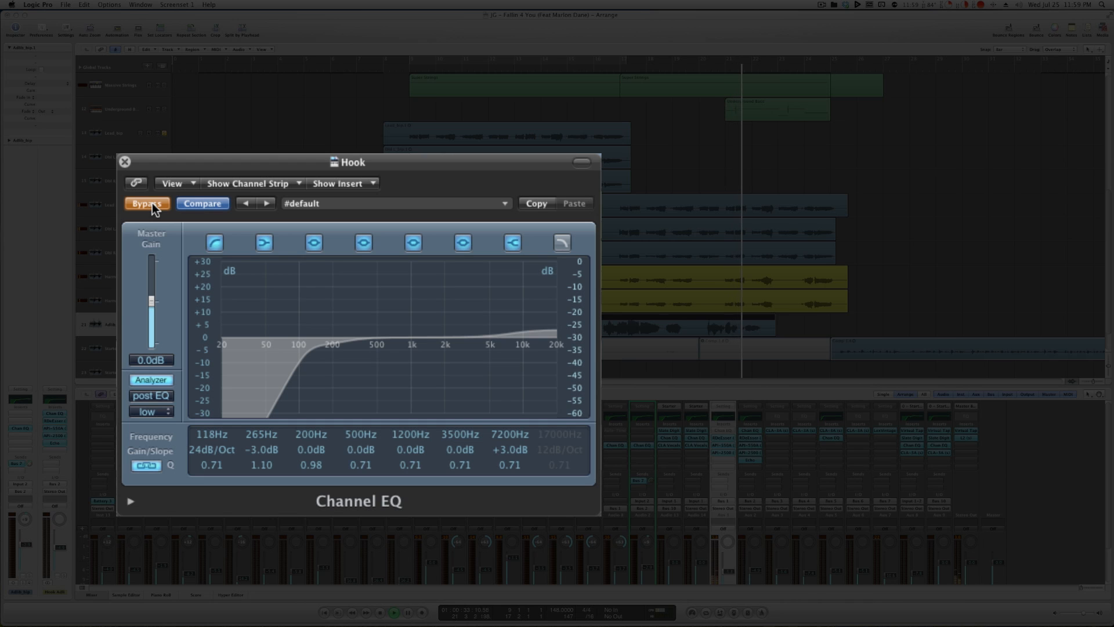
left_click(152, 204)
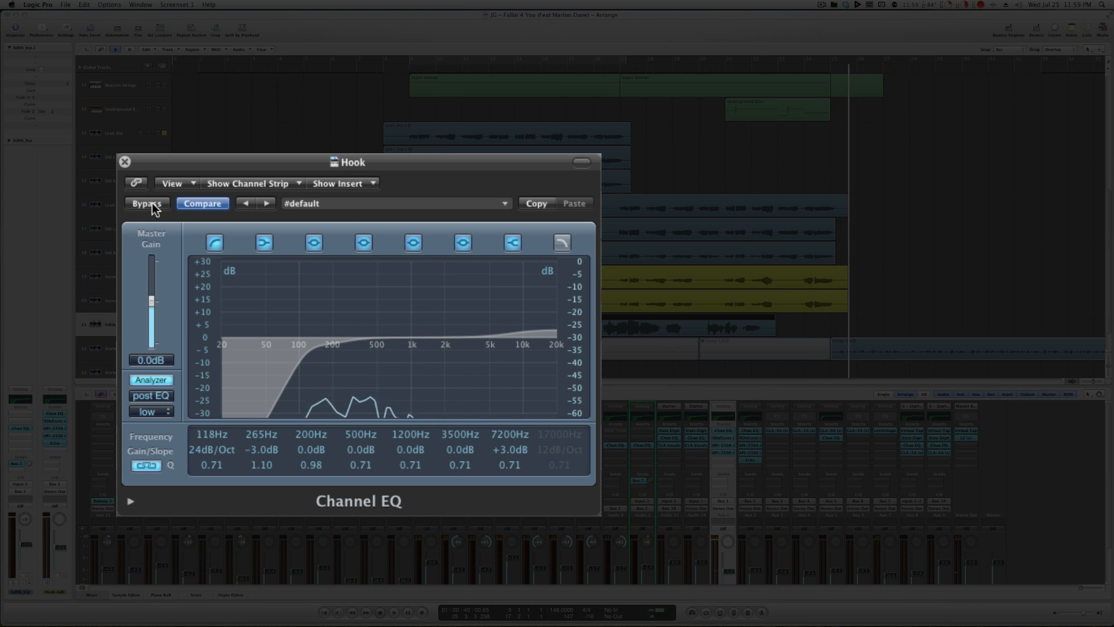
- Examine the Lead Vox settings of the API-550A equalizer and API-2500 compressor on the Hook bus and close both plug-ins
left_click_drag(283, 158, 383, 240)
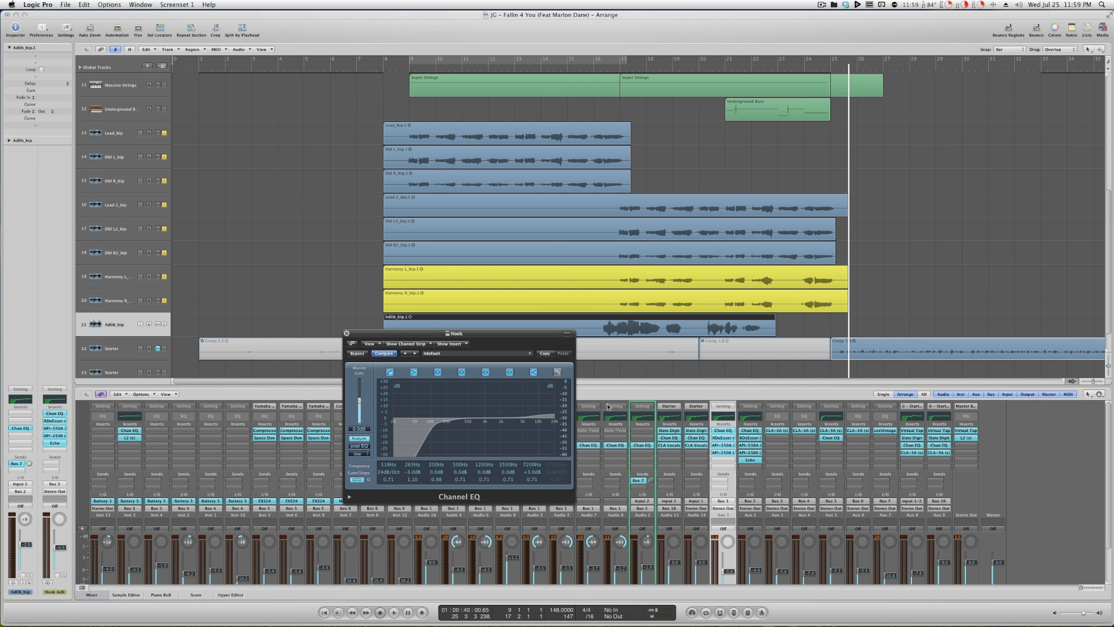
left_click(723, 445)
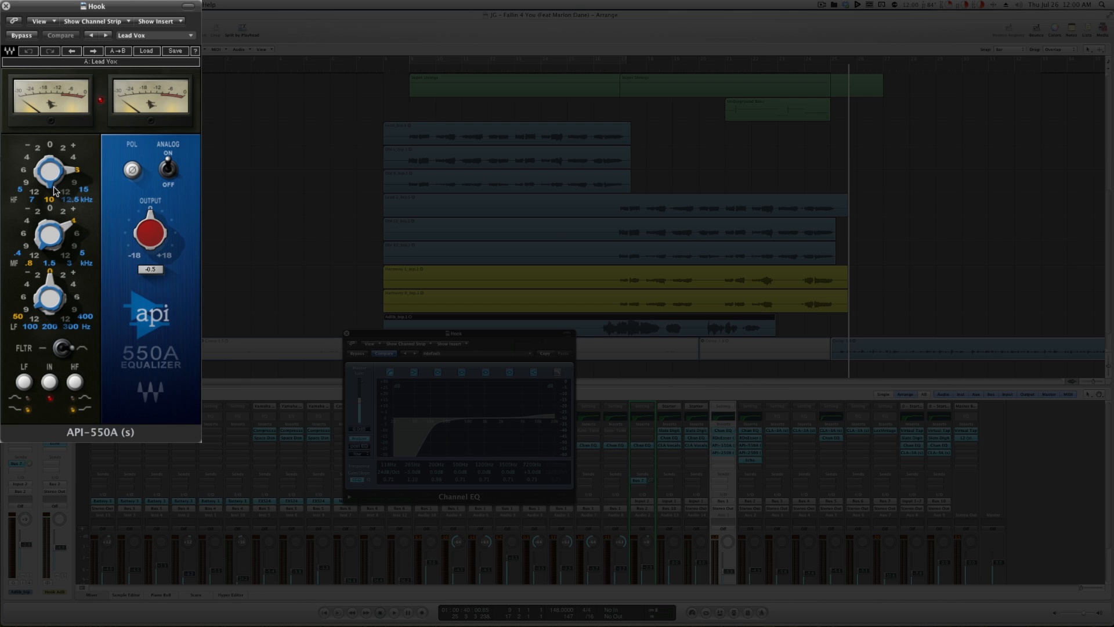
left_click(724, 453)
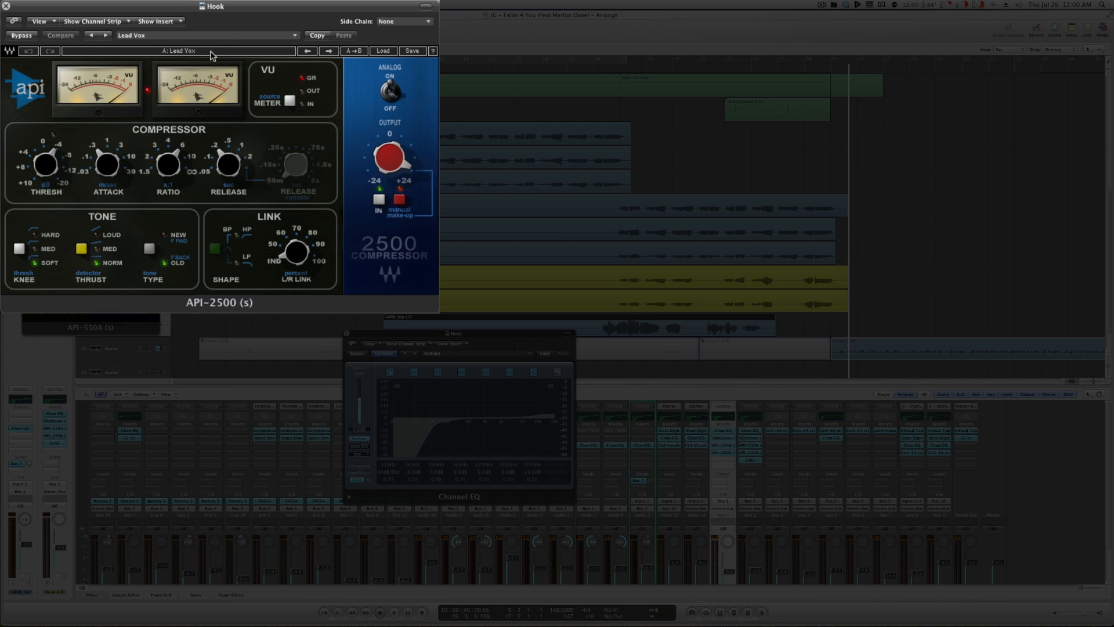
mouse_move(46, 172)
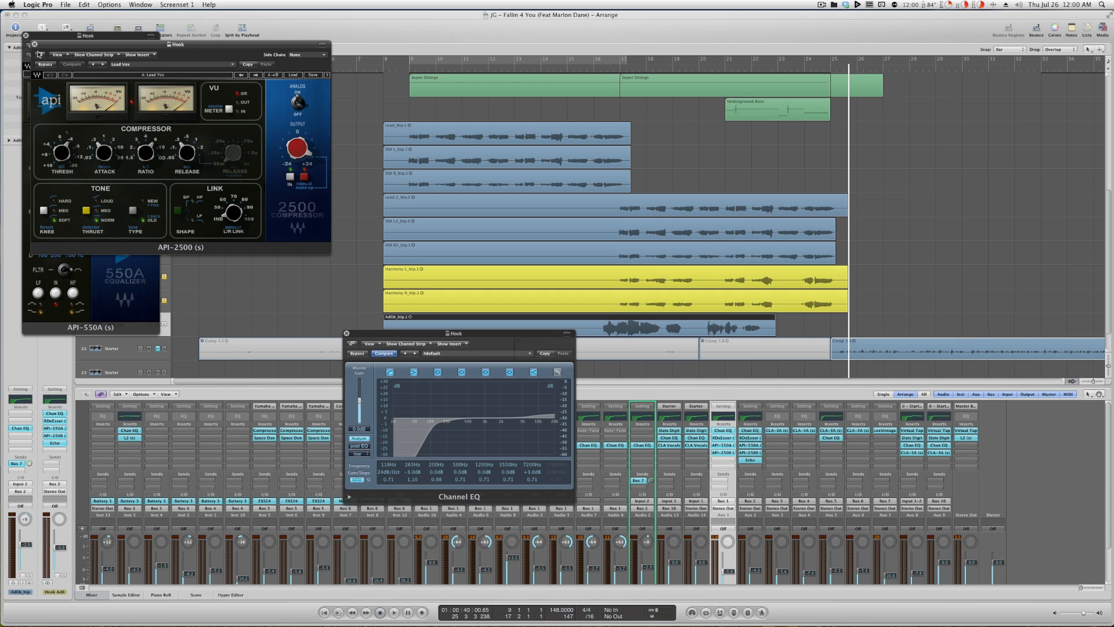
left_click(34, 44)
left_click(25, 36)
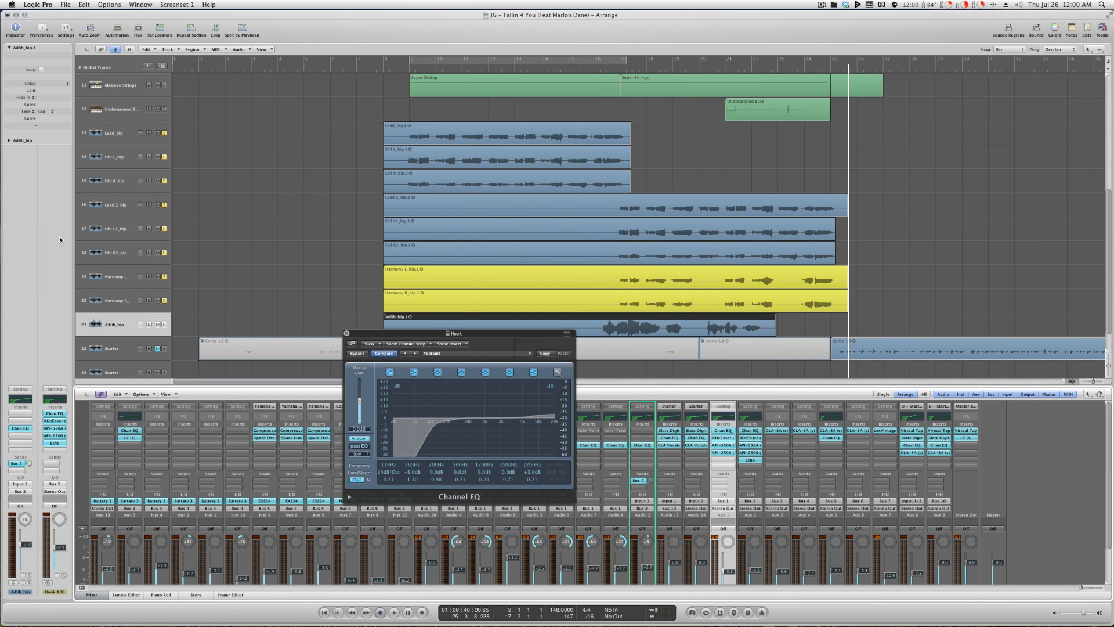
- Compare the Adlib_bip track's routing with the lead, double and harmony vocals, and examine the Hook Adlib bus's inserts down to Echo
left_click(106, 302)
left_click(111, 329)
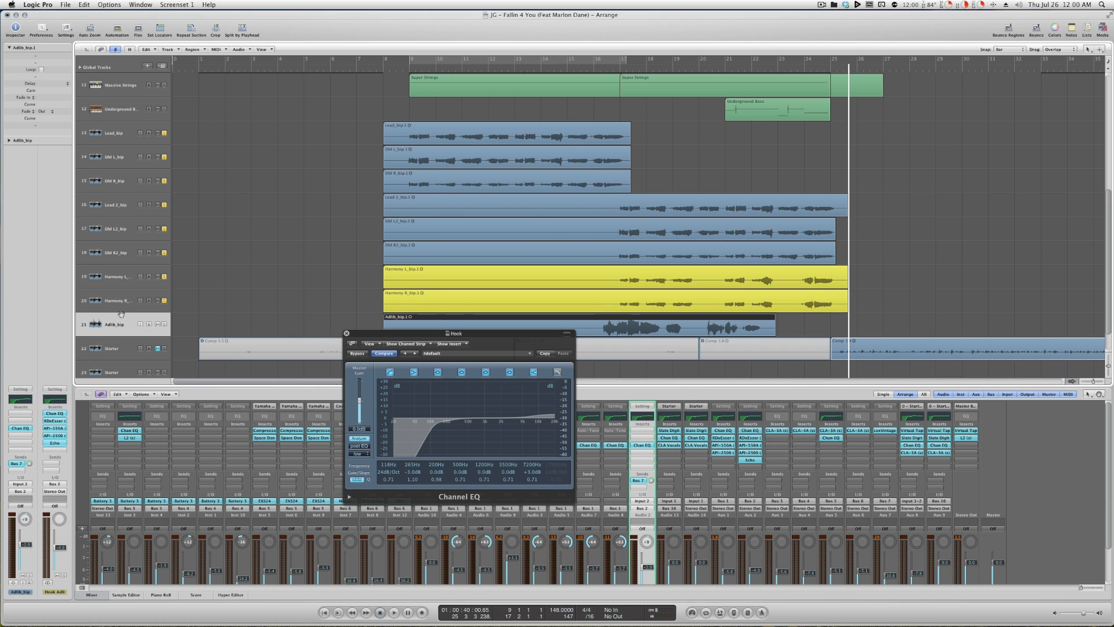
scroll(635, 454, "down", 1)
scroll(635, 454, "down", 3)
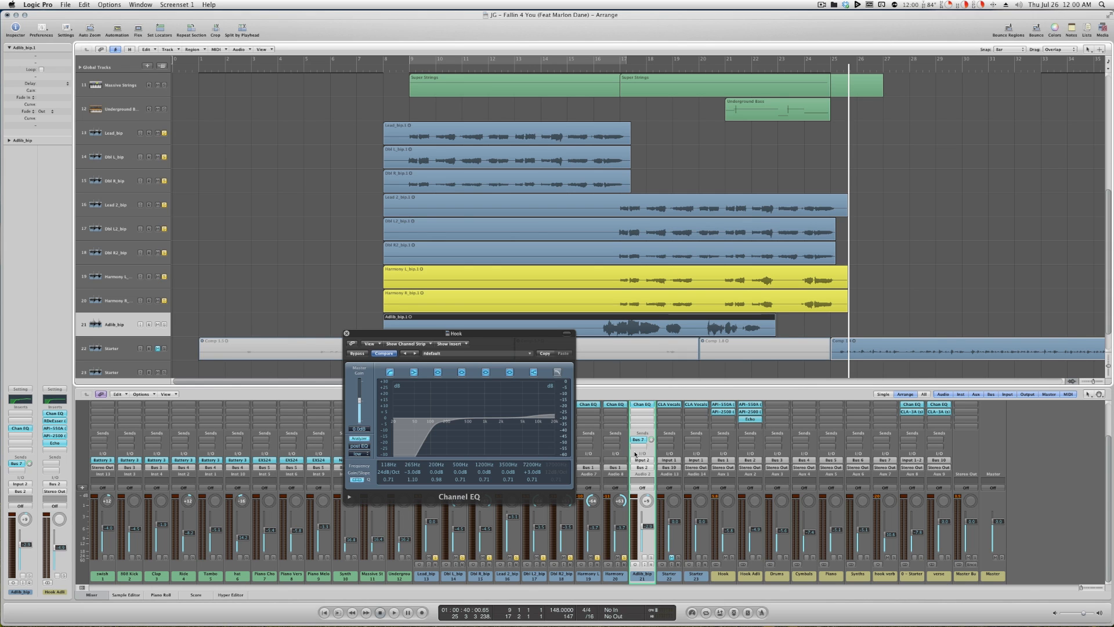
left_click_drag(368, 133, 632, 296)
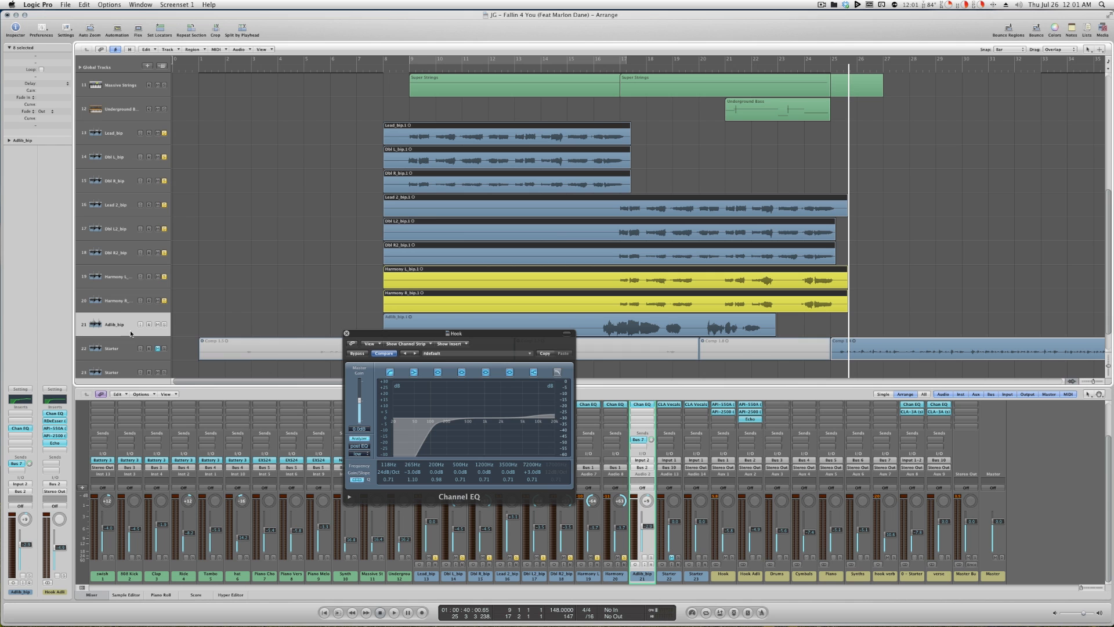
left_click(114, 308)
left_click(115, 325)
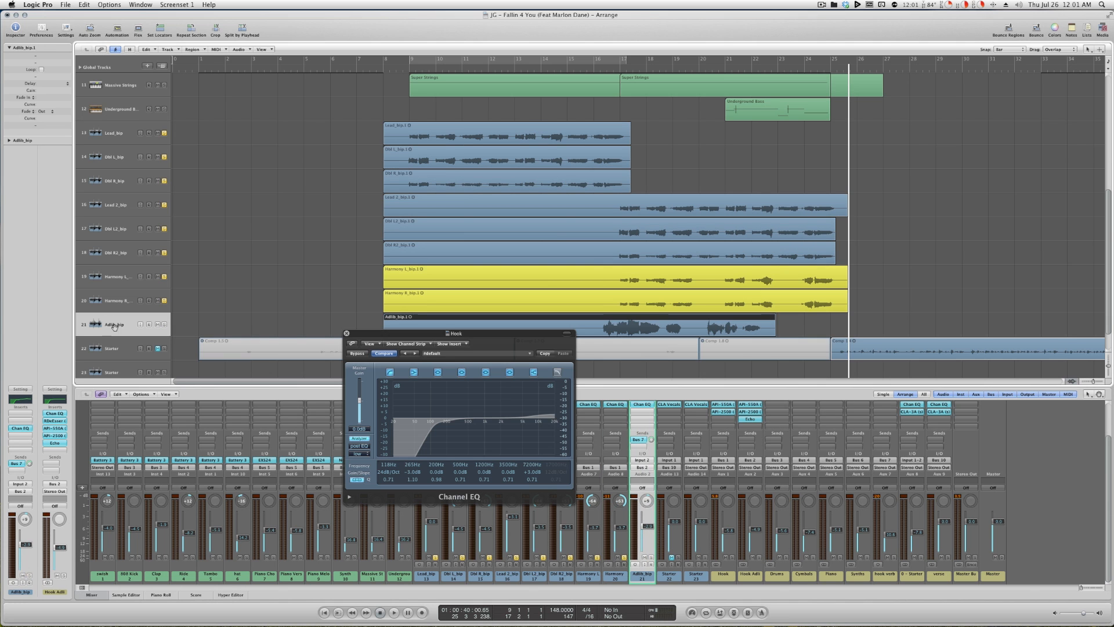
scroll(616, 452, "up", 3)
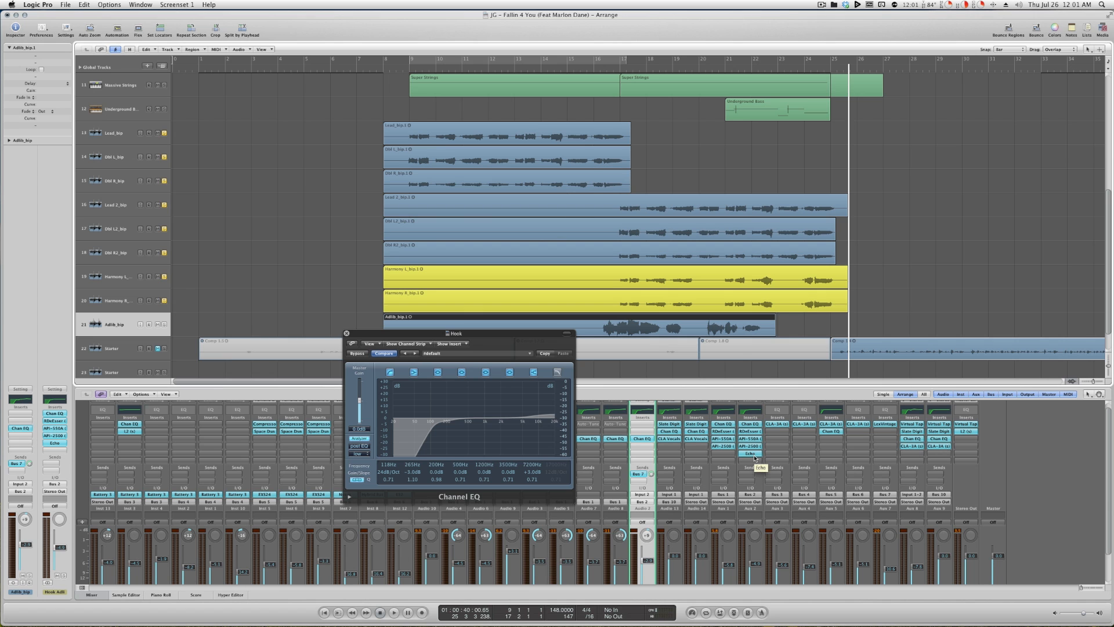
- Solo the Adlib_bip track along with the other hook vocals and play them from just before bar 16
scroll(755, 459, "down", 3)
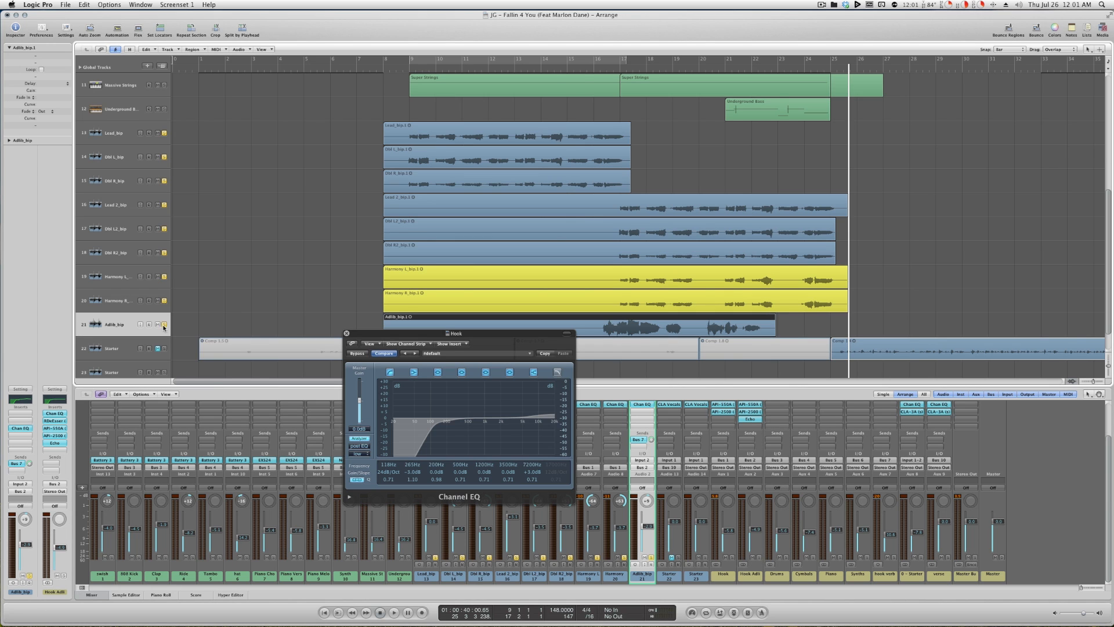
left_click(594, 70)
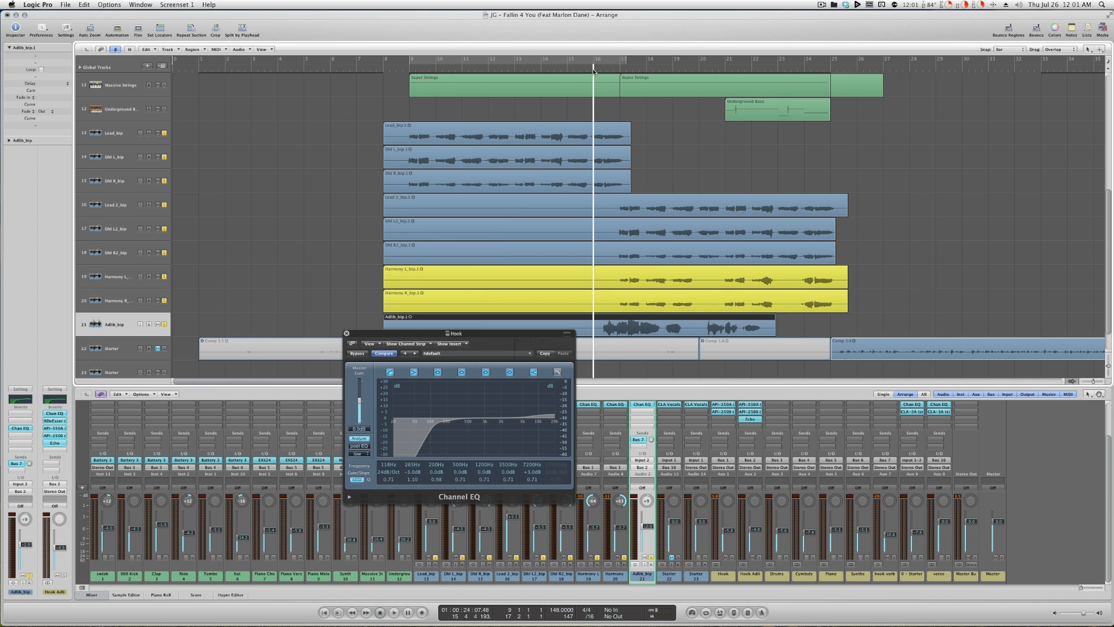
key("space")
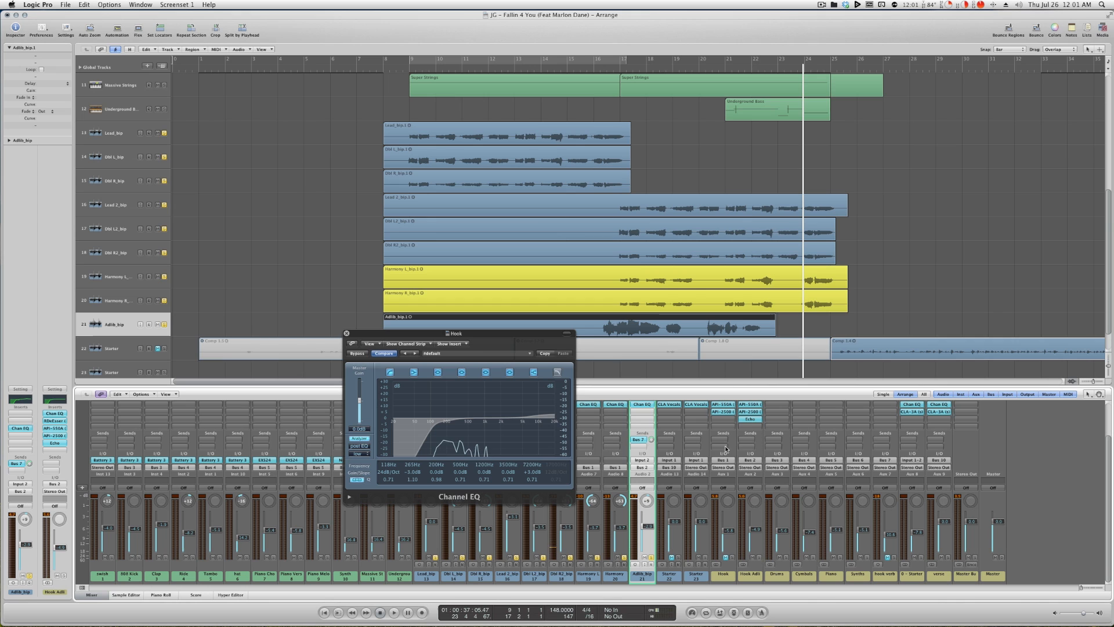
- Close the Channel EQ and turn off solo on all hook vocal channels from Lead_bip through Adlib_bip
left_click(346, 334)
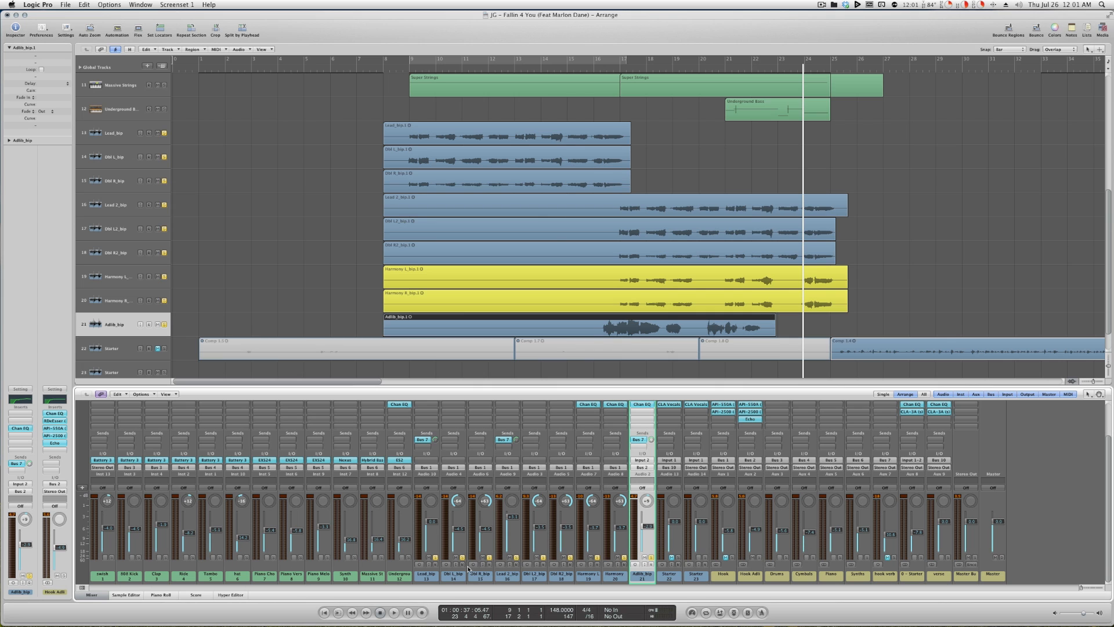
left_click(436, 578)
left_click(647, 573, "shift")
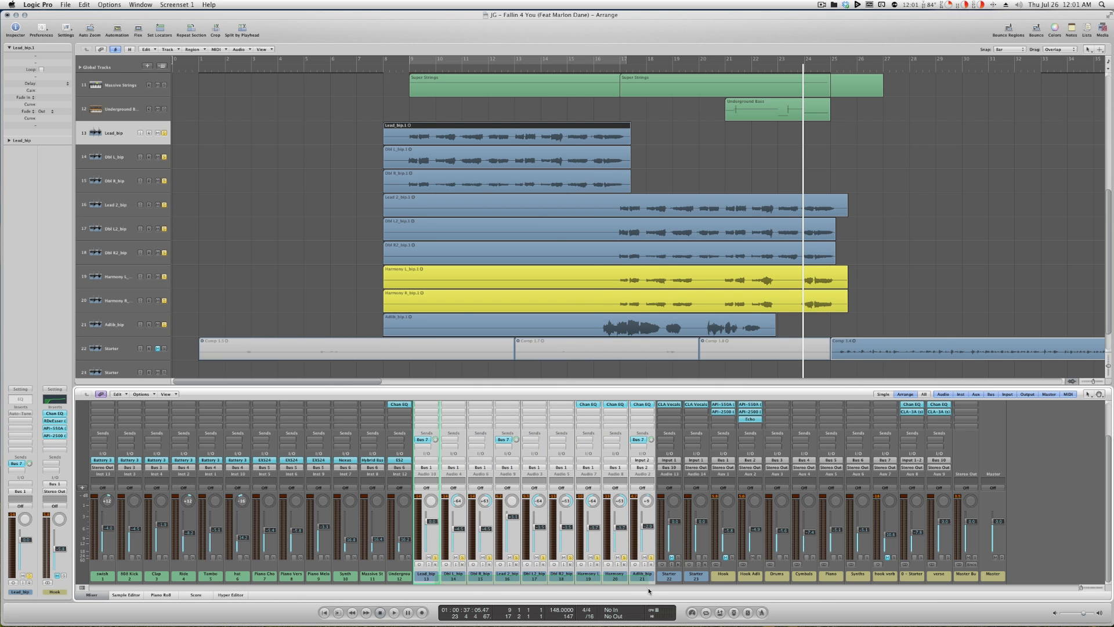
left_click(651, 558)
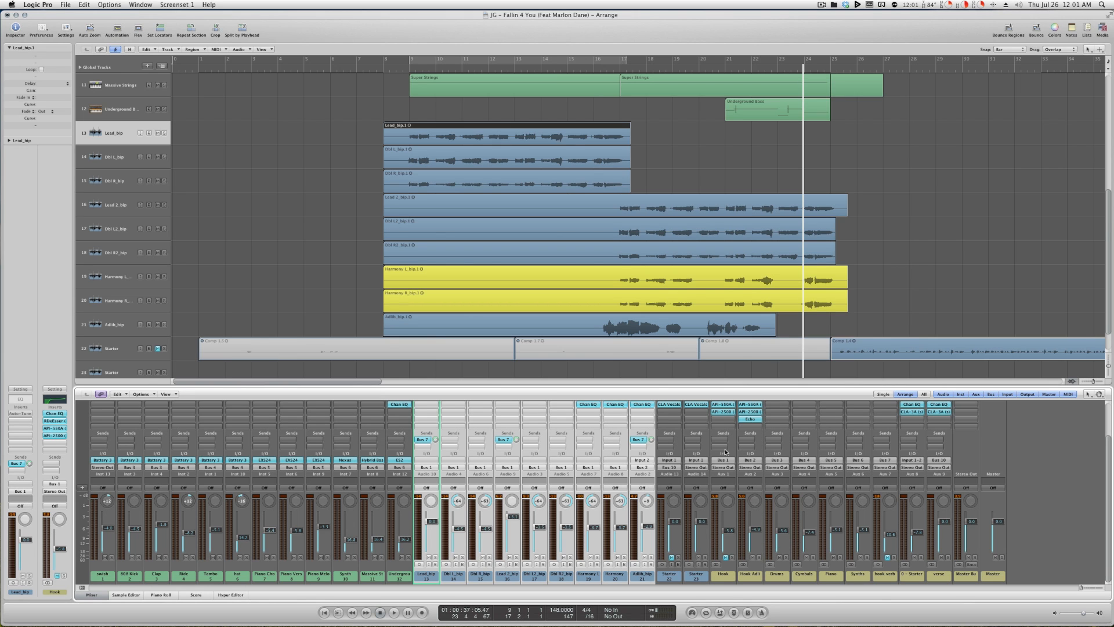
- Select the Lead, Lead 2 and Adlib channels that send to Bus 7, and examine the Lexicon Vintage Plate on the hook reverb bus
left_click(312, 134)
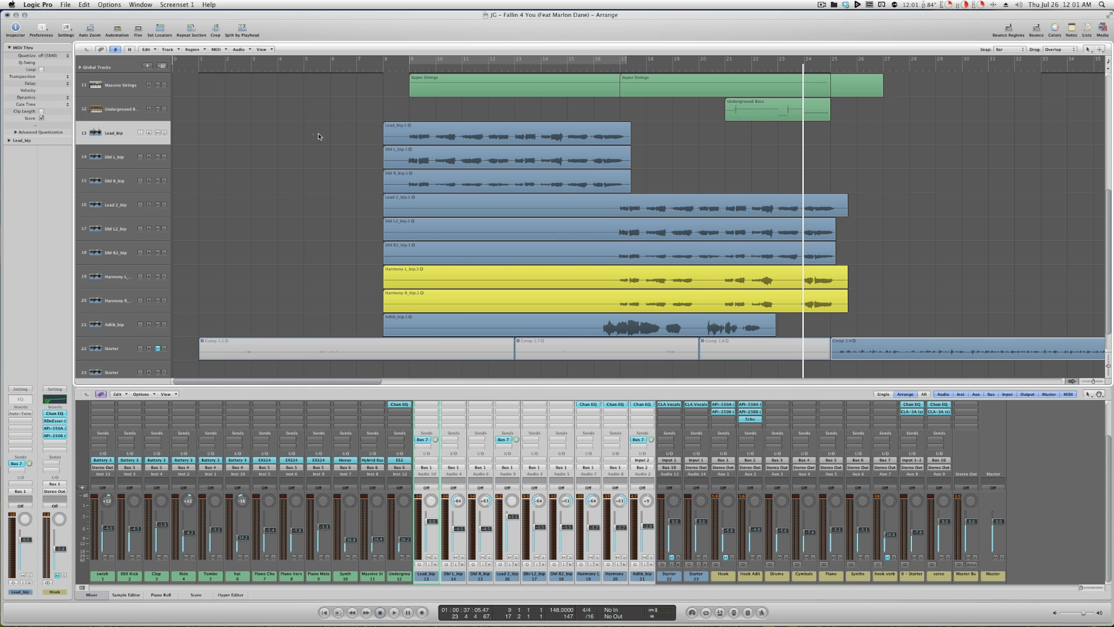
left_click(453, 139)
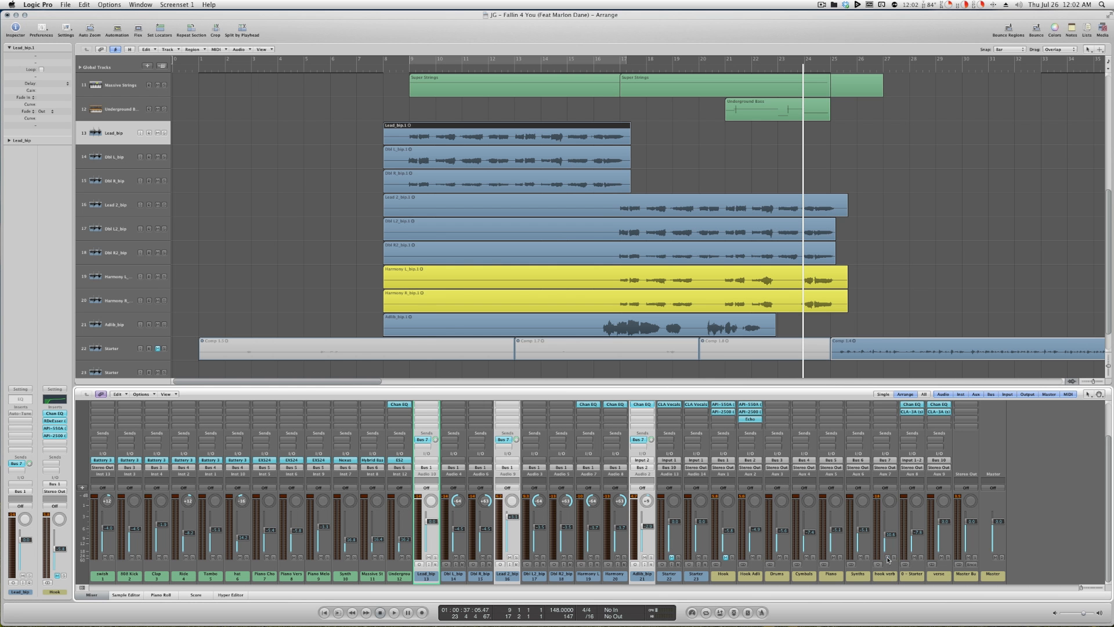
scroll(888, 560, "up", 3)
left_click(887, 430)
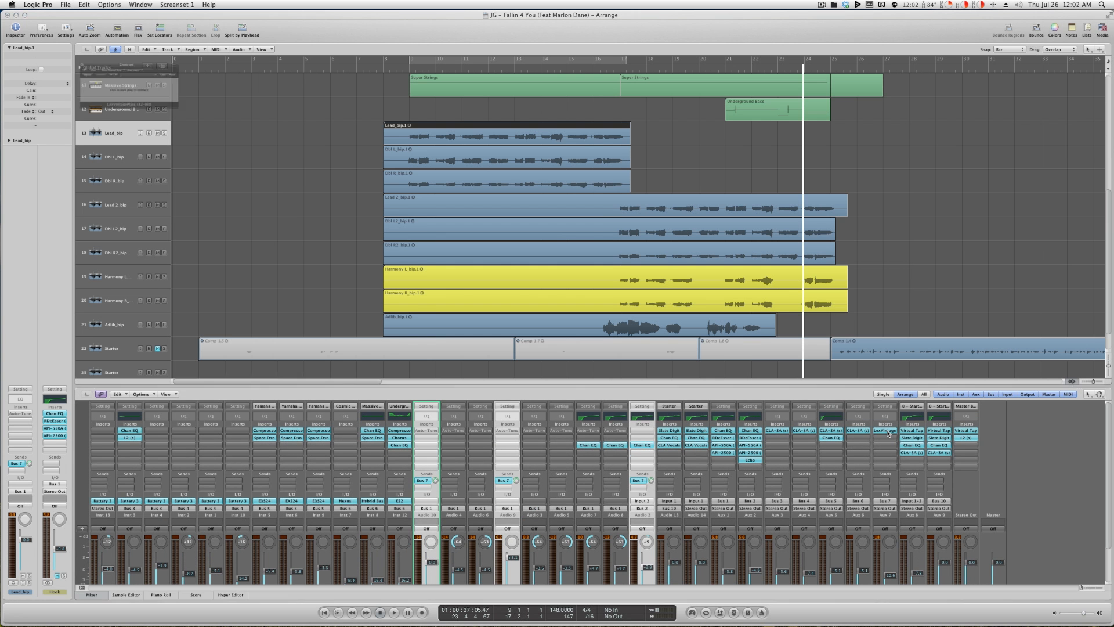
left_click(154, 101)
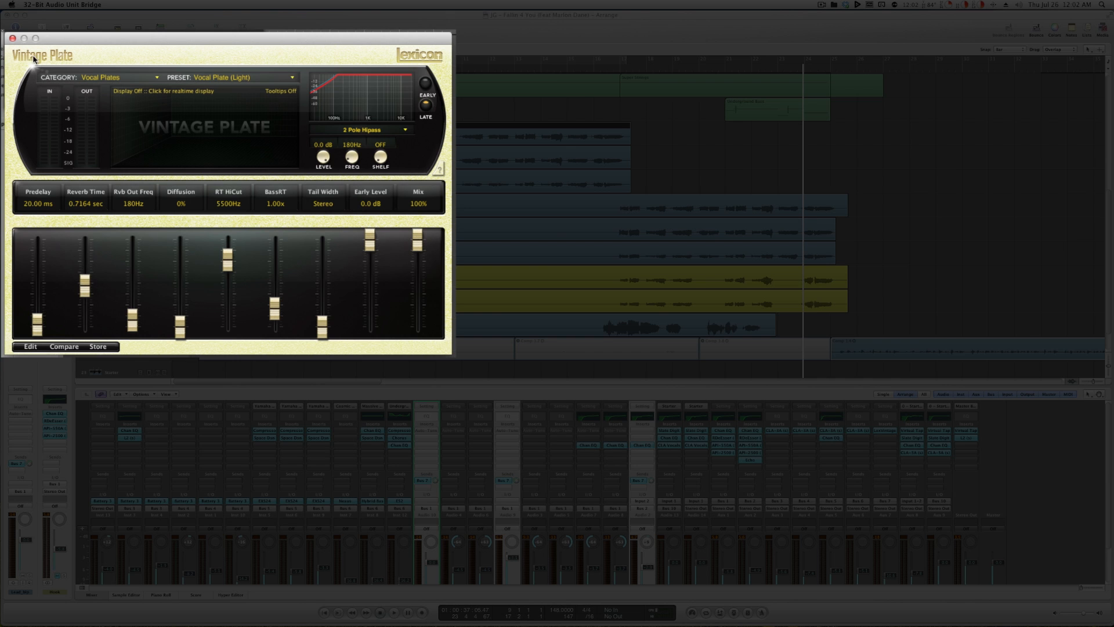
left_click(13, 38)
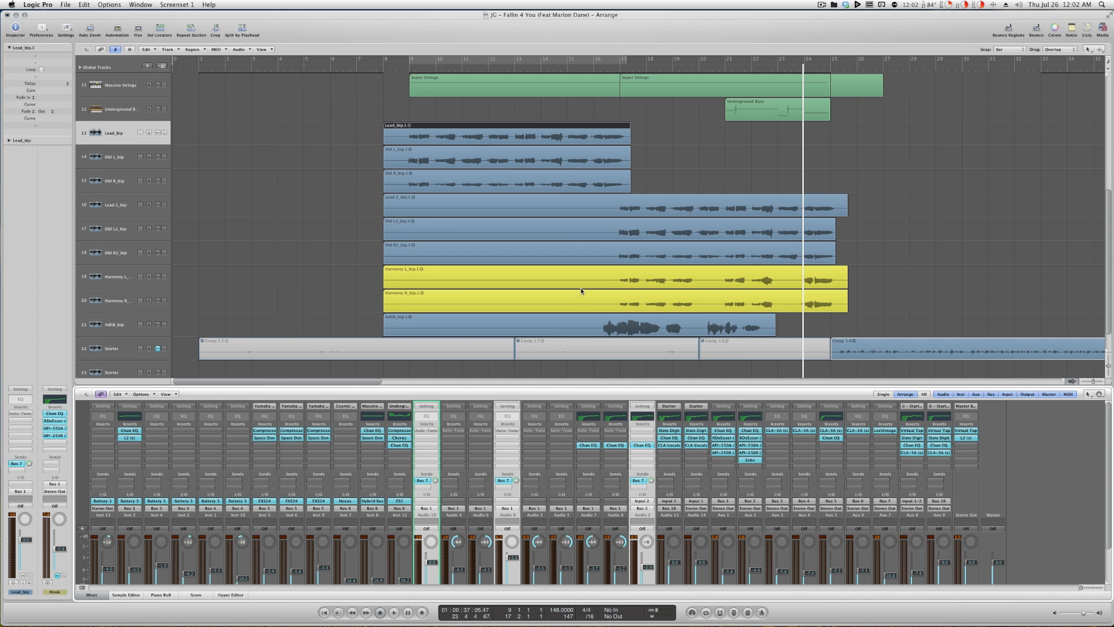
- Play the full mix from just before bar 4 through the end of the first hook, keeping all tracks in view
scroll(746, 544, "down", 2)
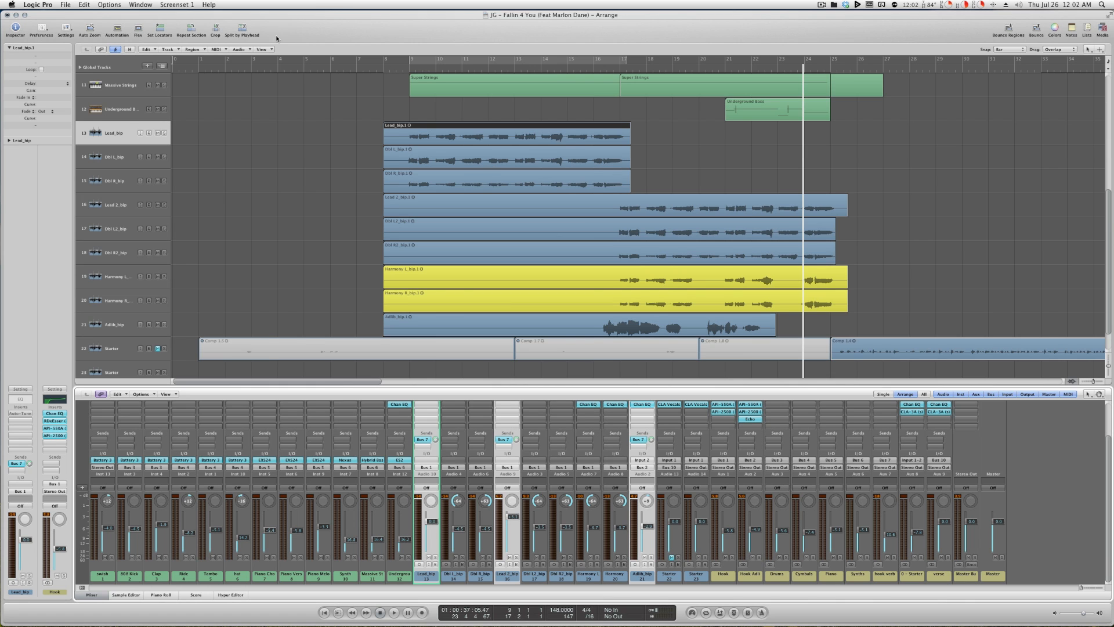
left_click(269, 68)
key("space")
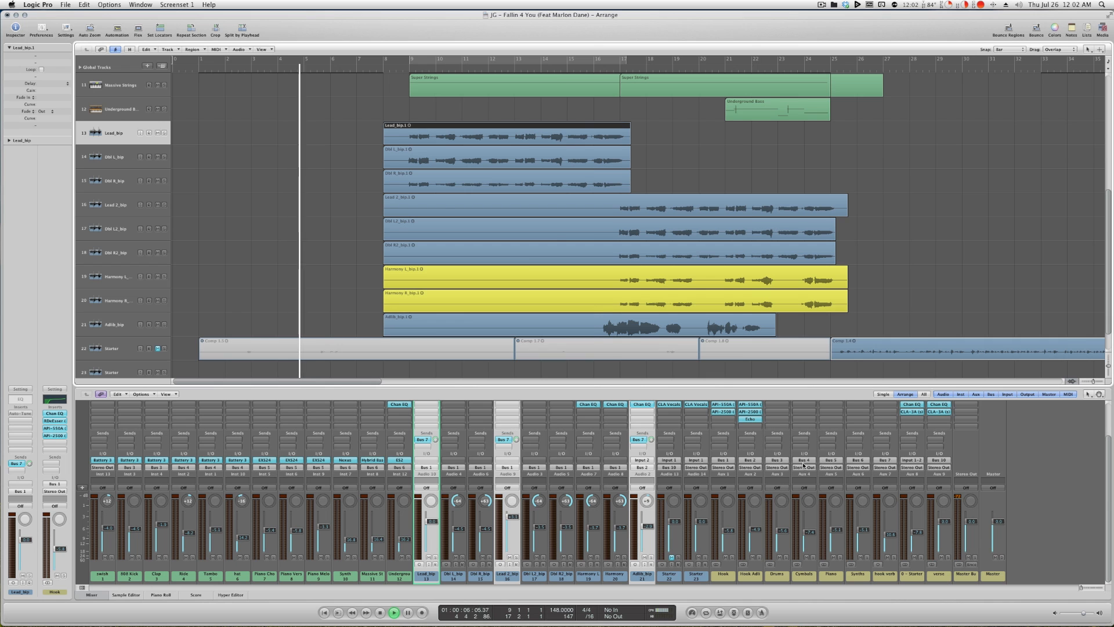
scroll(445, 196, "up", 2)
scroll(445, 193, "up", 2)
scroll(445, 193, "down", 4)
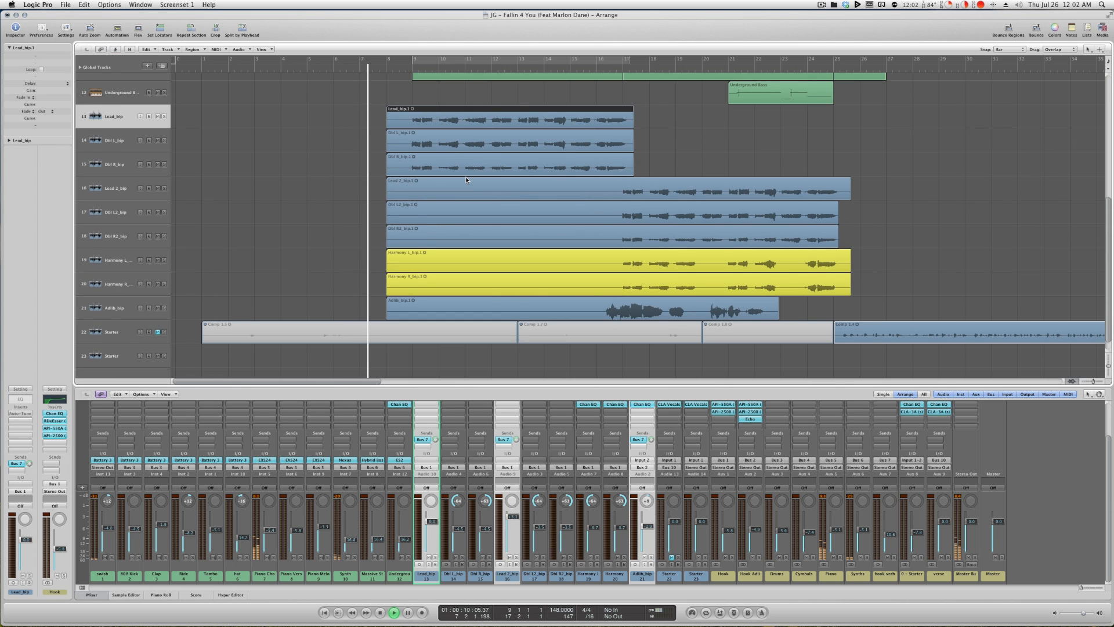
key("ctrl+Down")
key("ctrl+Down")
key("ctrl+Up")
key("ctrl+Up")
key("ctrl+Up")
key("ctrl+Up")
key("ctrl+Up")
key("ctrl+Up")
key("ctrl+Up")
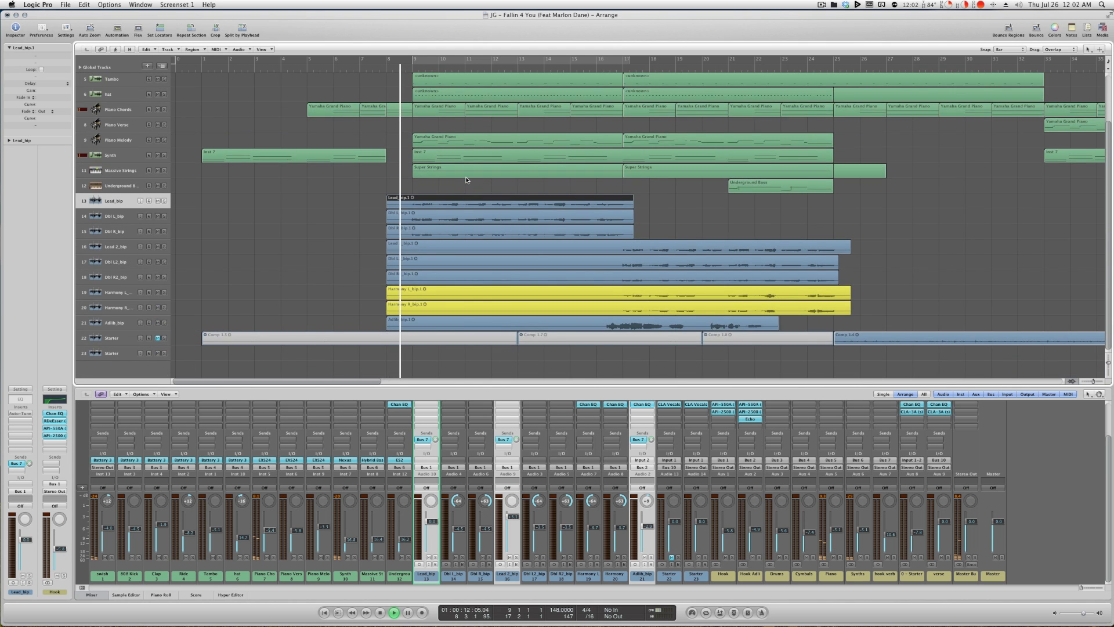
key("ctrl+Left")
key("ctrl+Left")
key("ctrl+Left")
key("ctrl+Left")
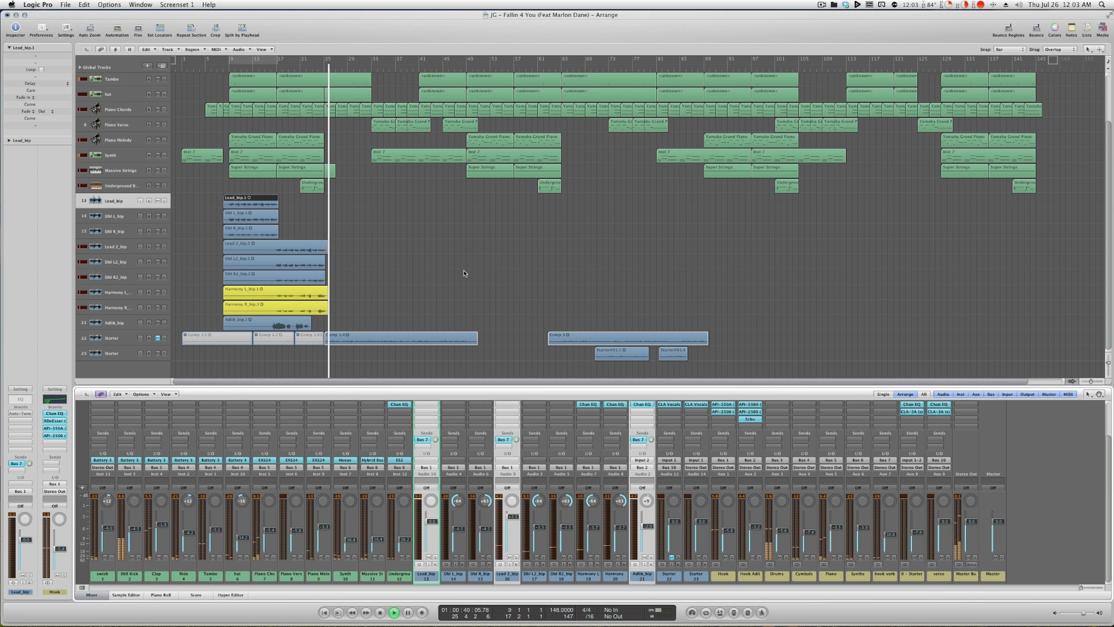
key("space")
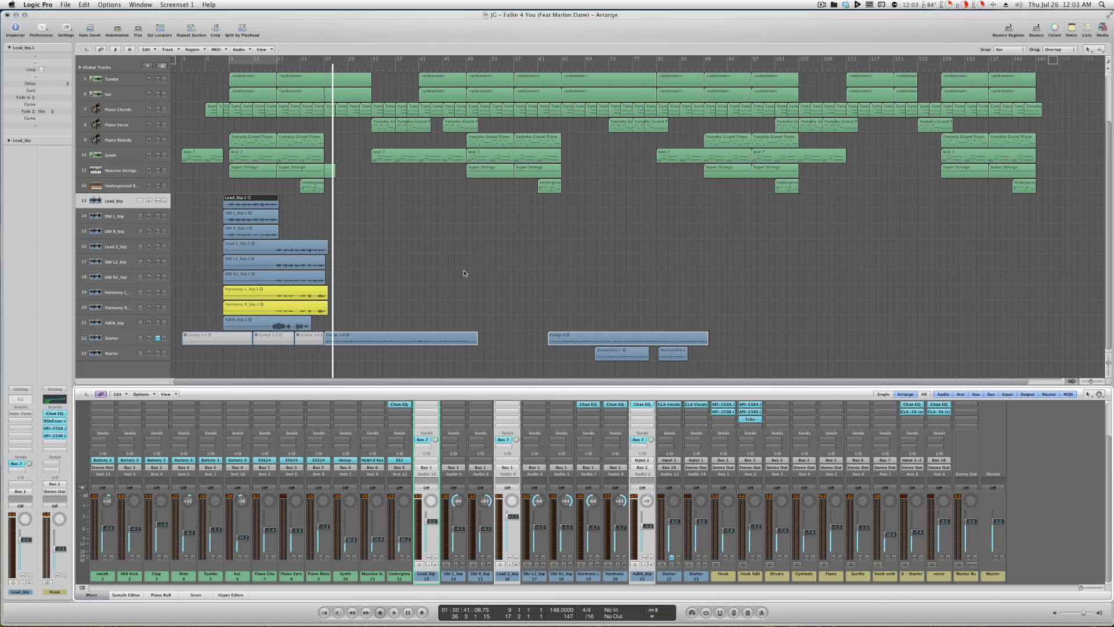
- Check the tracks' volume automation, hide it again, and examine where the hook vocal regions start relative to the instrument regions
key("a")
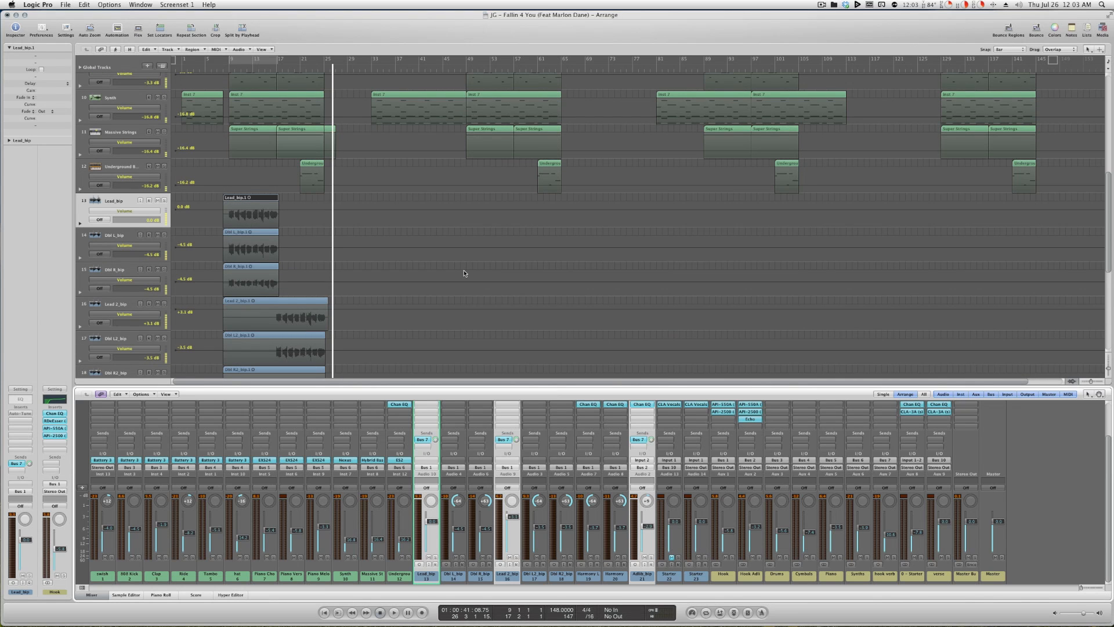
key("a")
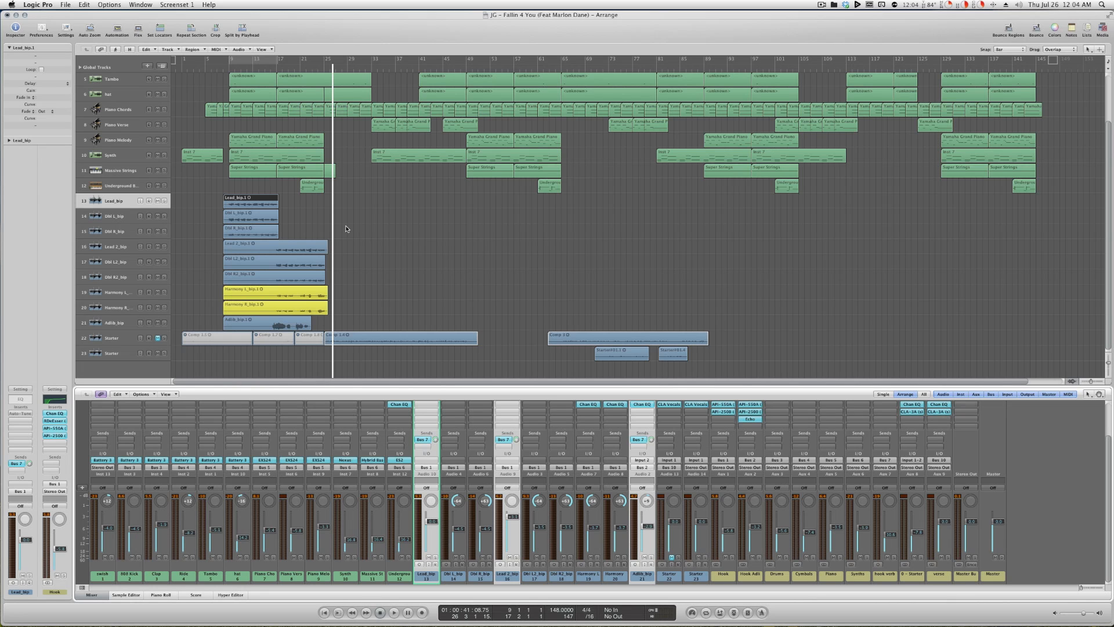
key("ctrl+Right")
key("ctrl+Right")
key("ctrl+Right")
key("ctrl+Right")
key("ctrl+Right")
key("ctrl+Right")
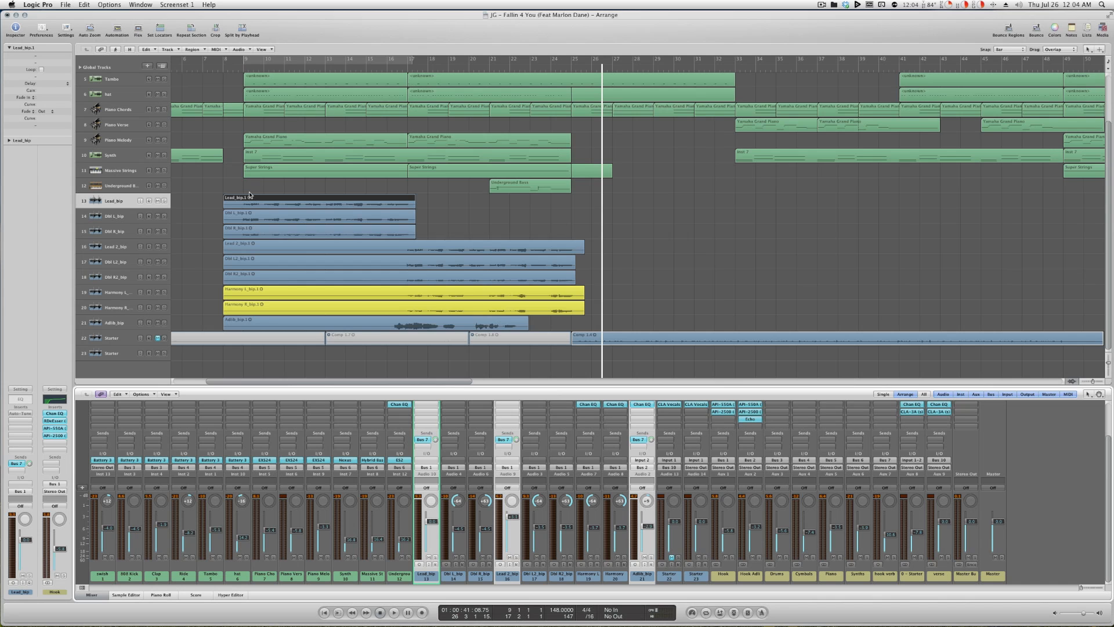
key("ctrl+Right")
key("ctrl+Right")
key("ctrl+Down")
key("ctrl+Down")
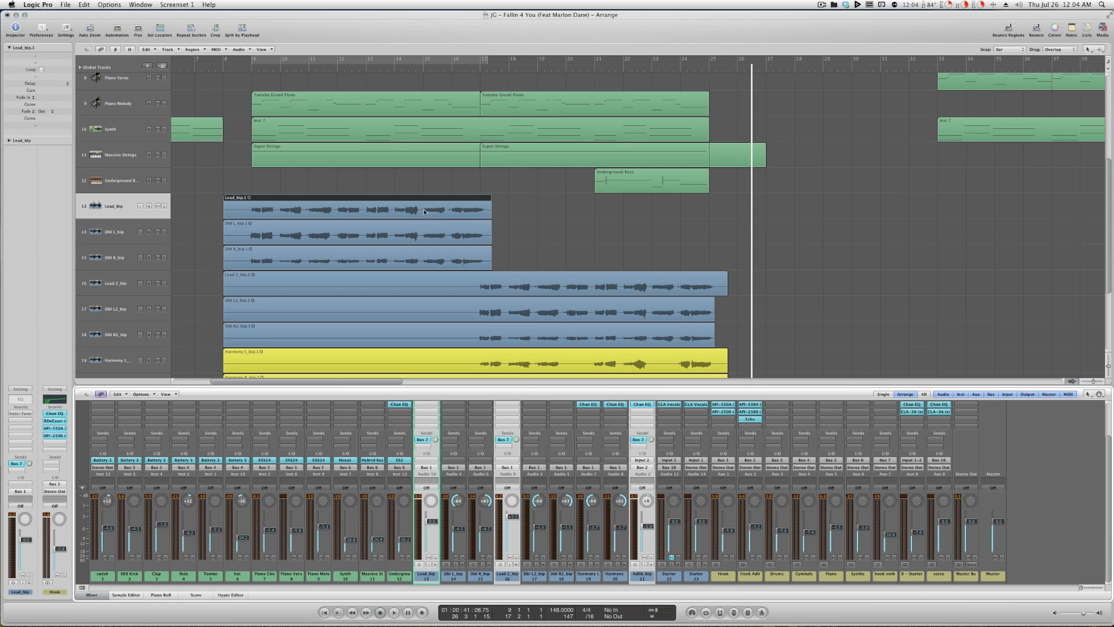
- Deselect the regions, switch the arrangement's snap mode to Smart, and set it back to Bar
left_click(861, 132)
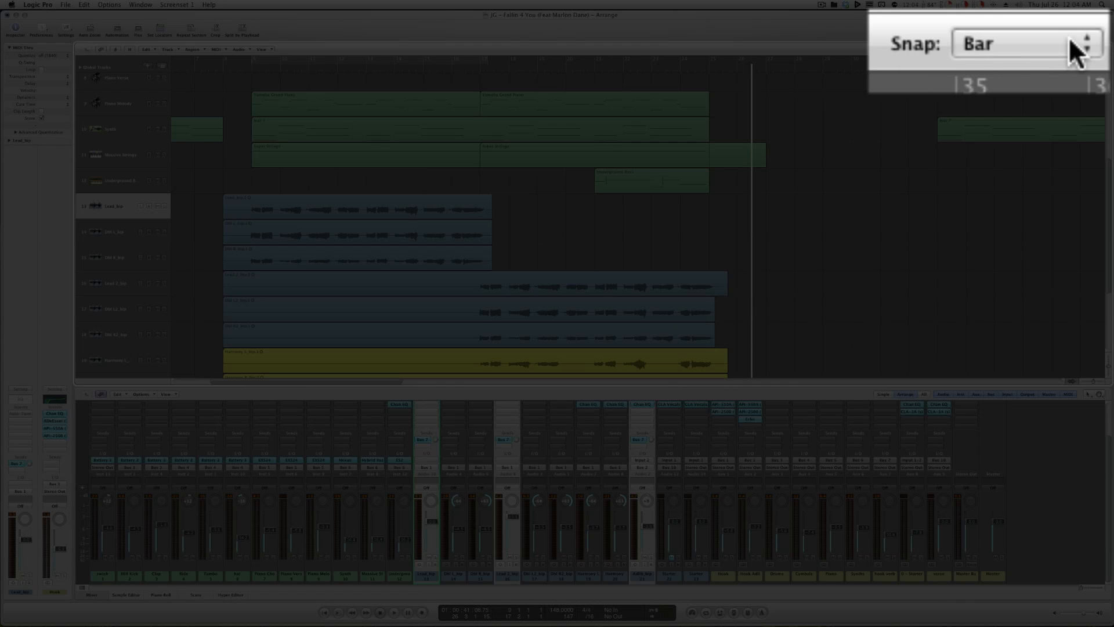
left_click(1070, 37)
left_click(1069, 37)
left_click(1062, 37)
left_click(1054, 16)
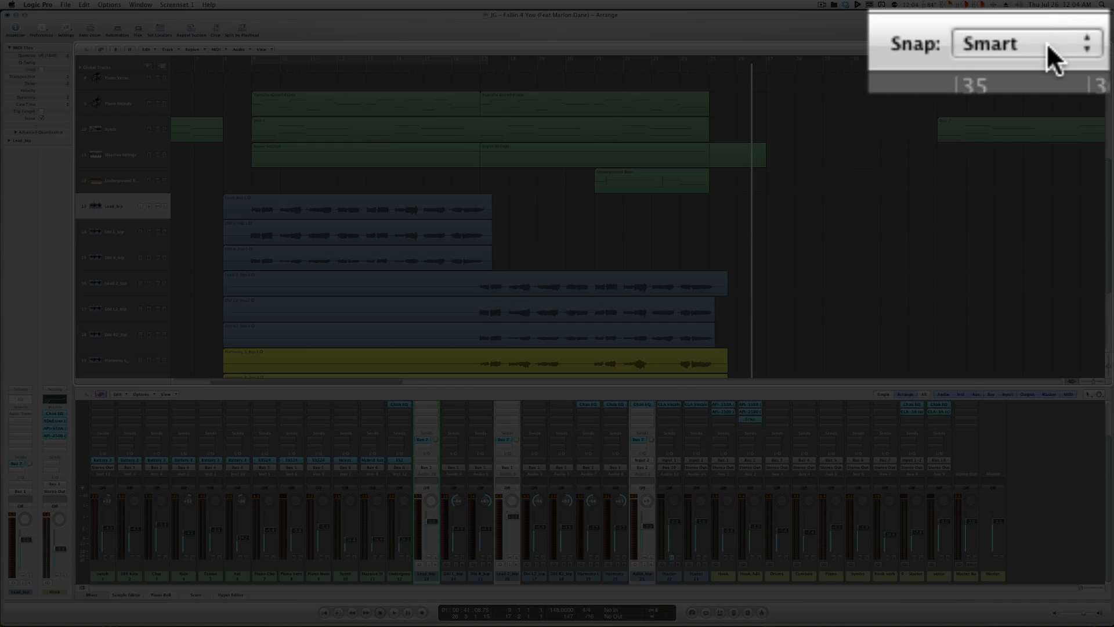
left_click(1047, 40)
left_click(1047, 63)
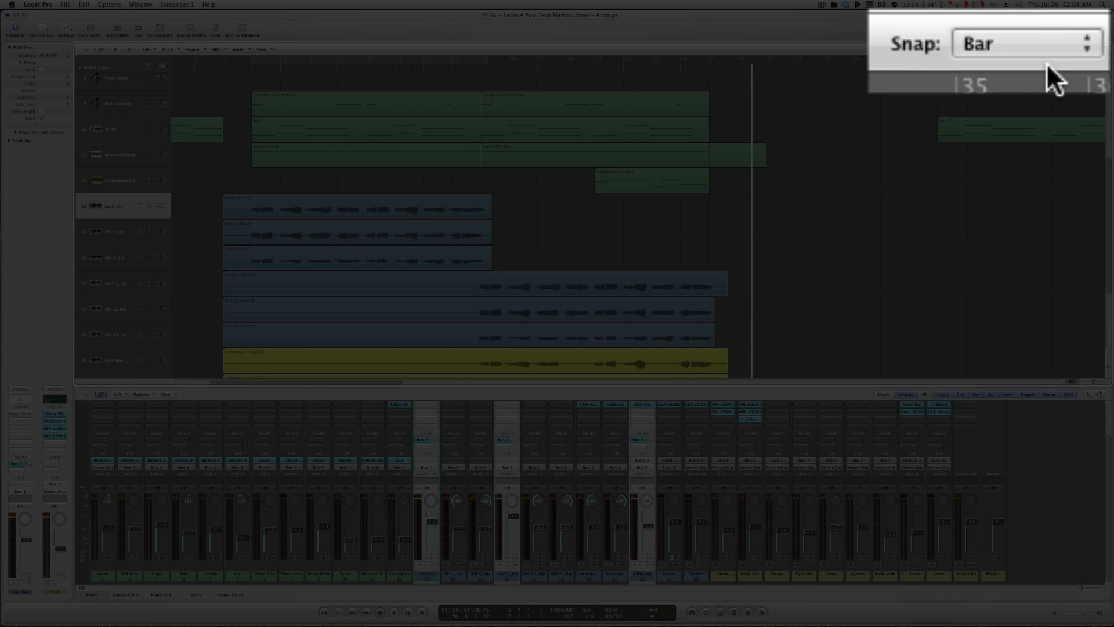
- Select the nine hook vocal regions from Lead_bip through Adlib_bip and trim their starts to bar 9
key("ctrl+Down")
key("ctrl+Down")
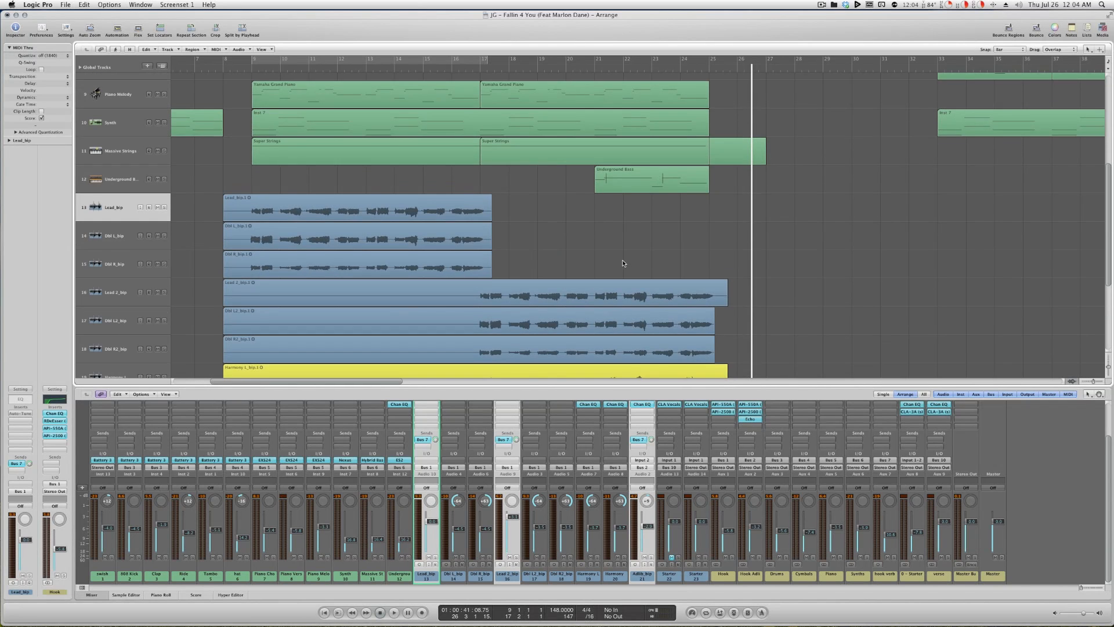
key("ctrl+Up")
key("ctrl+Up")
key("ctrl+Up")
key("ctrl+Up")
key("ctrl+Up")
key("ctrl+Up")
key("ctrl+Up")
key("ctrl+Up")
left_click_drag(369, 185, 383, 344)
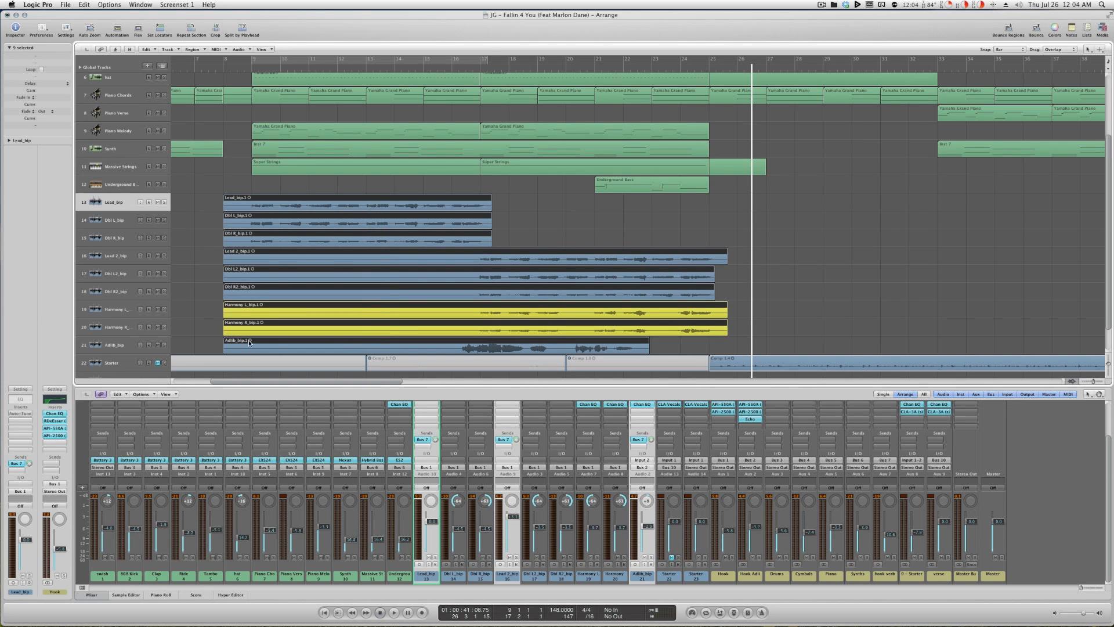
left_click_drag(224, 352, 251, 346)
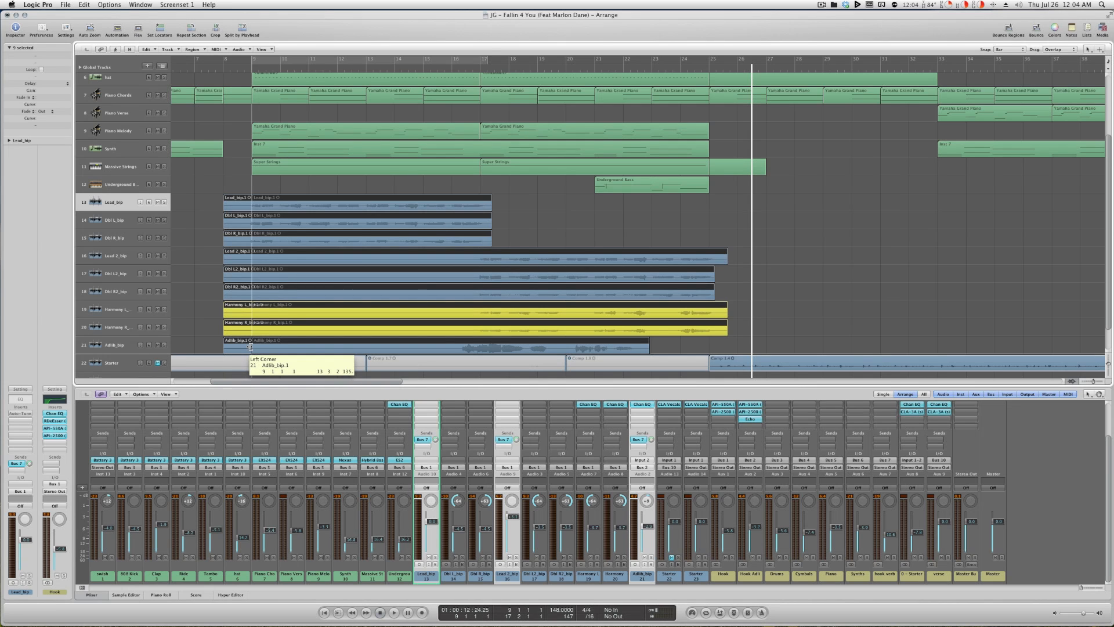
left_click_drag(251, 347, 251, 346)
left_click_drag(251, 346, 251, 348)
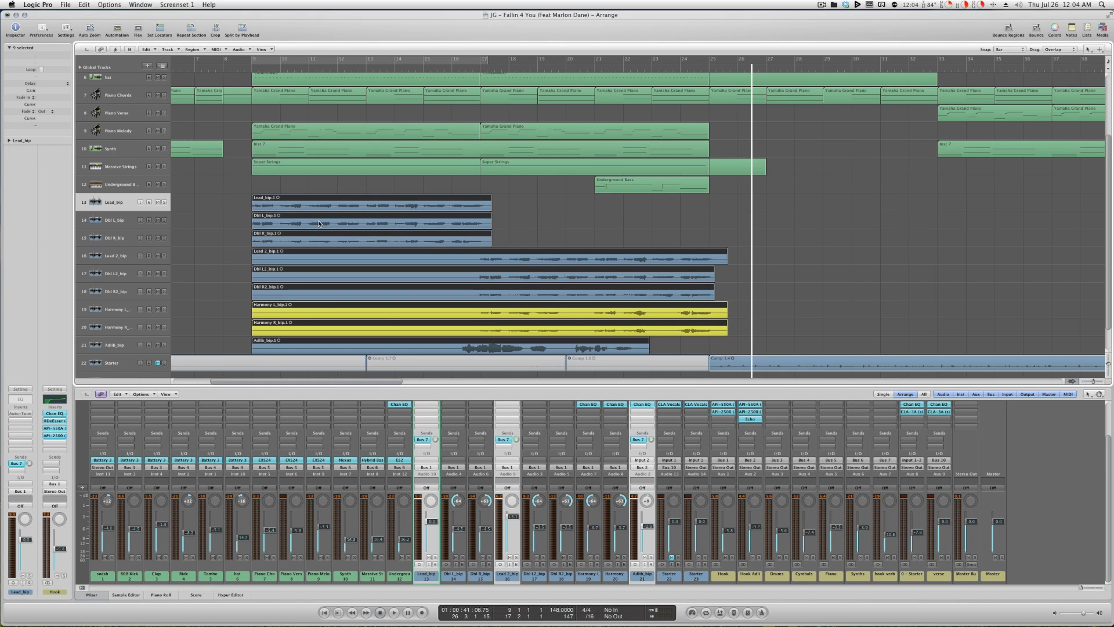
- Copy the nine trimmed hook vocal regions to the remaining hooks, starting at bars 49, 89 and 129
key("ctrl+Left")
key("ctrl+Left")
key("ctrl+Left")
key("ctrl+Left")
key("ctrl+Left")
key("ctrl+Left")
key("ctrl+Left")
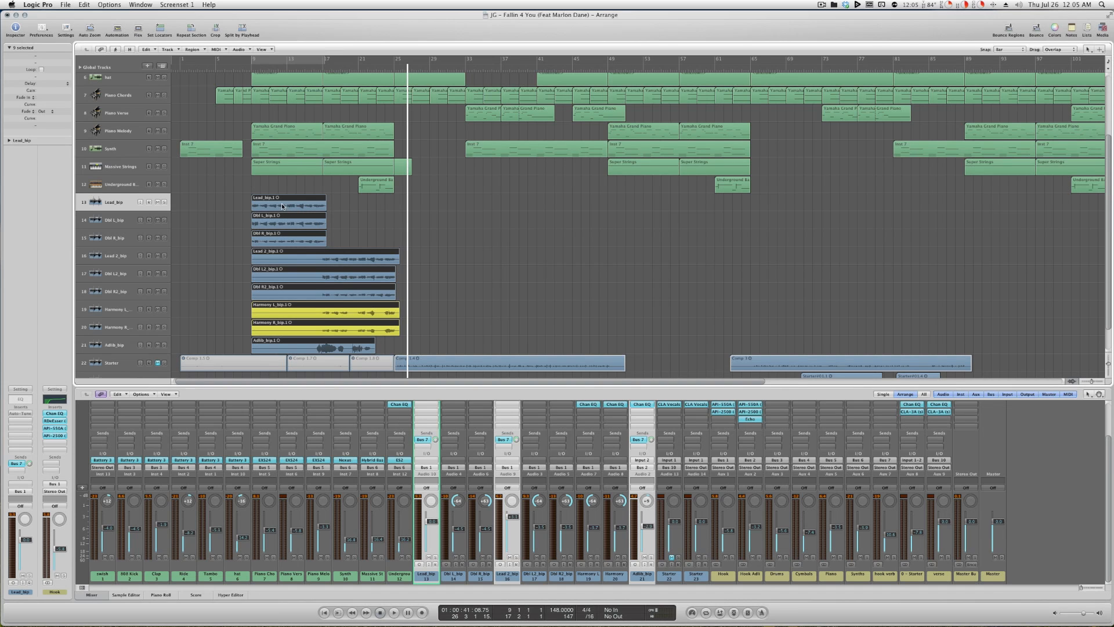
left_click_drag(283, 206, 643, 197)
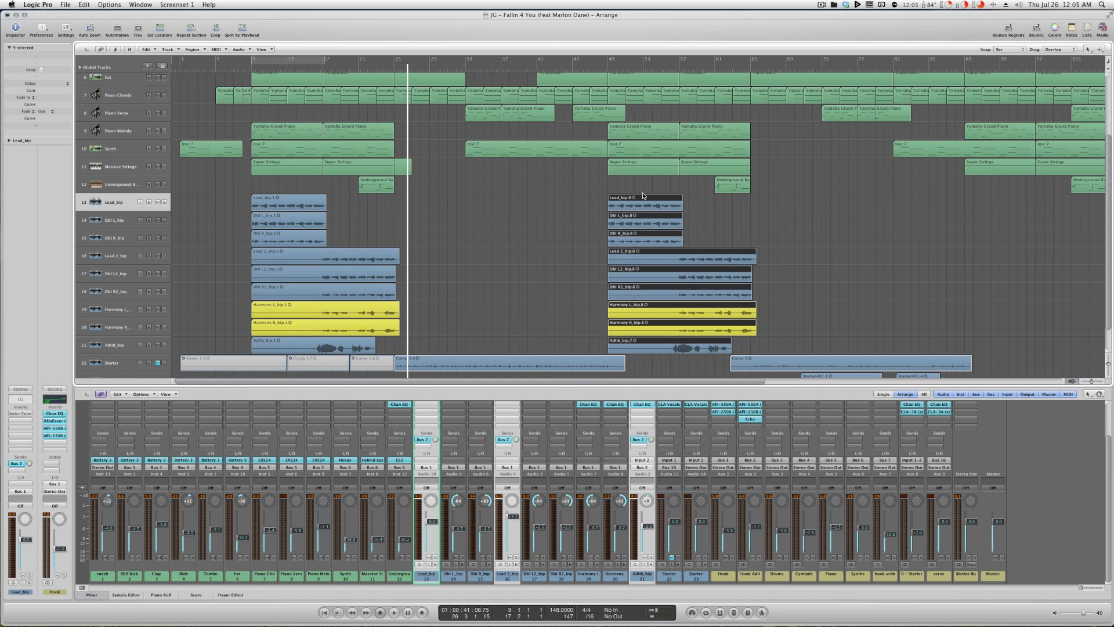
key("ctrl+Left")
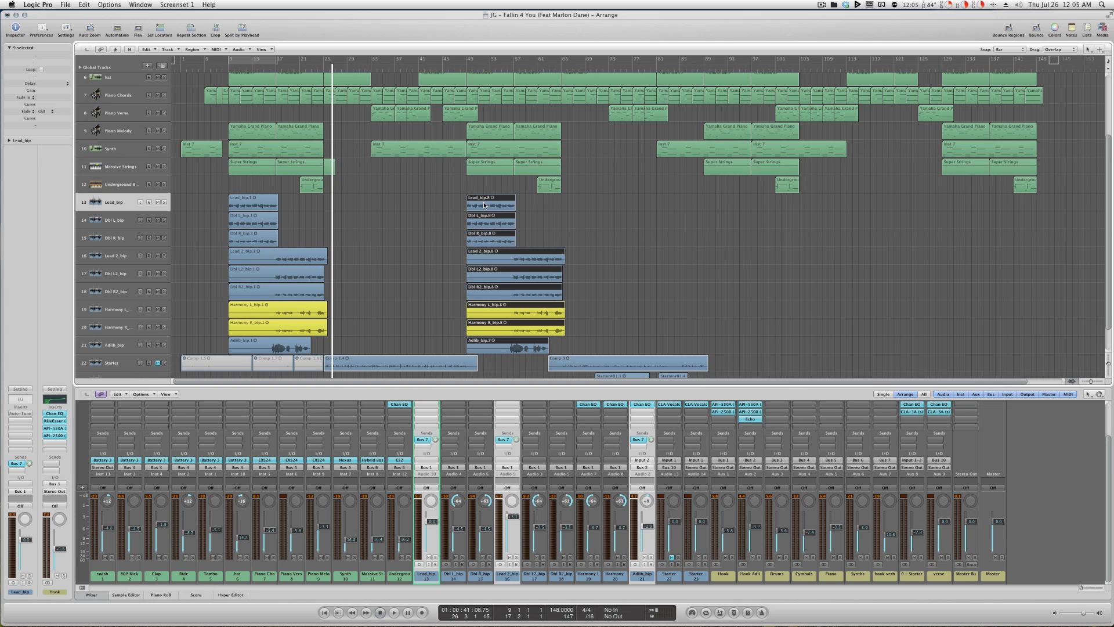
left_click_drag(484, 205, 958, 200)
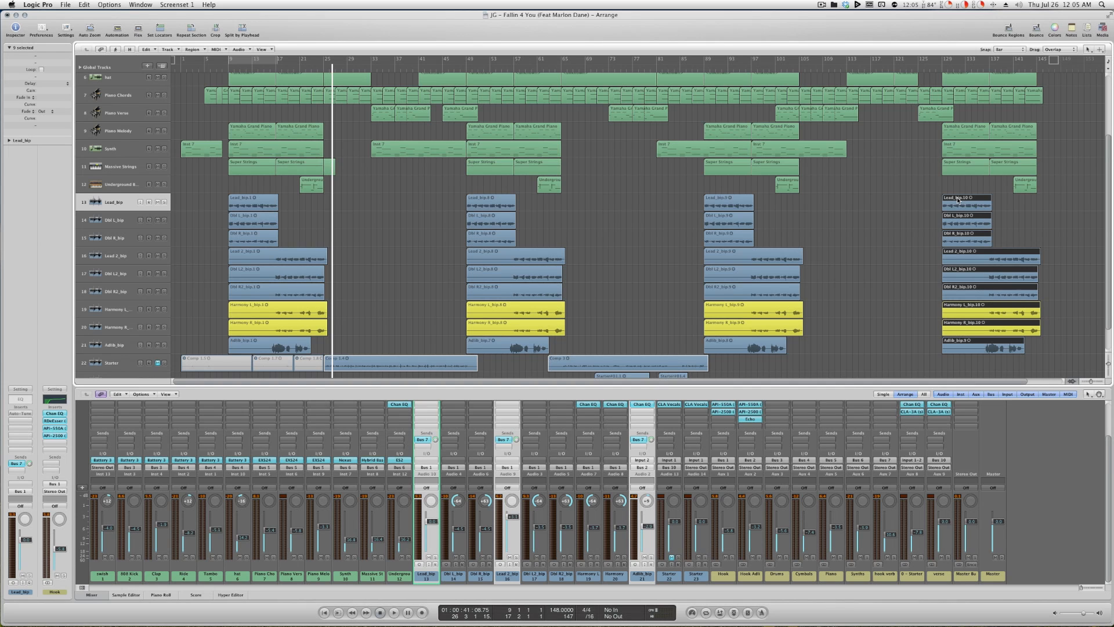
- Select the hook vocal regions in all four hooks and extend their starts one bar earlier
left_click_drag(931, 193, 257, 211)
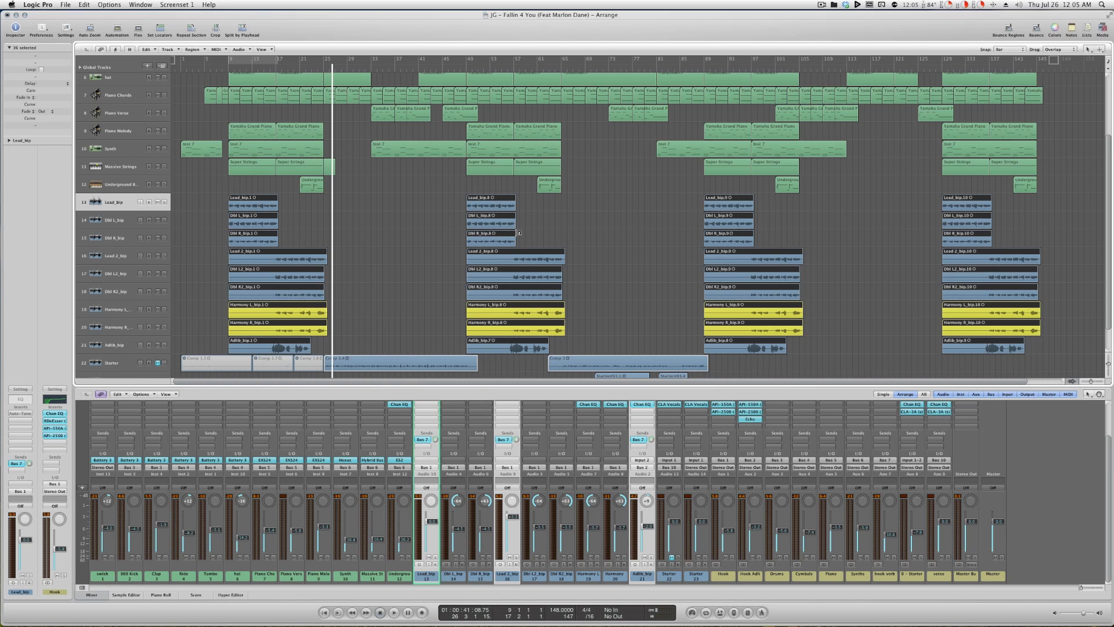
left_click_drag(1004, 368, 957, 212)
left_click_drag(1050, 346, 230, 209)
left_click_drag(229, 205, 226, 207)
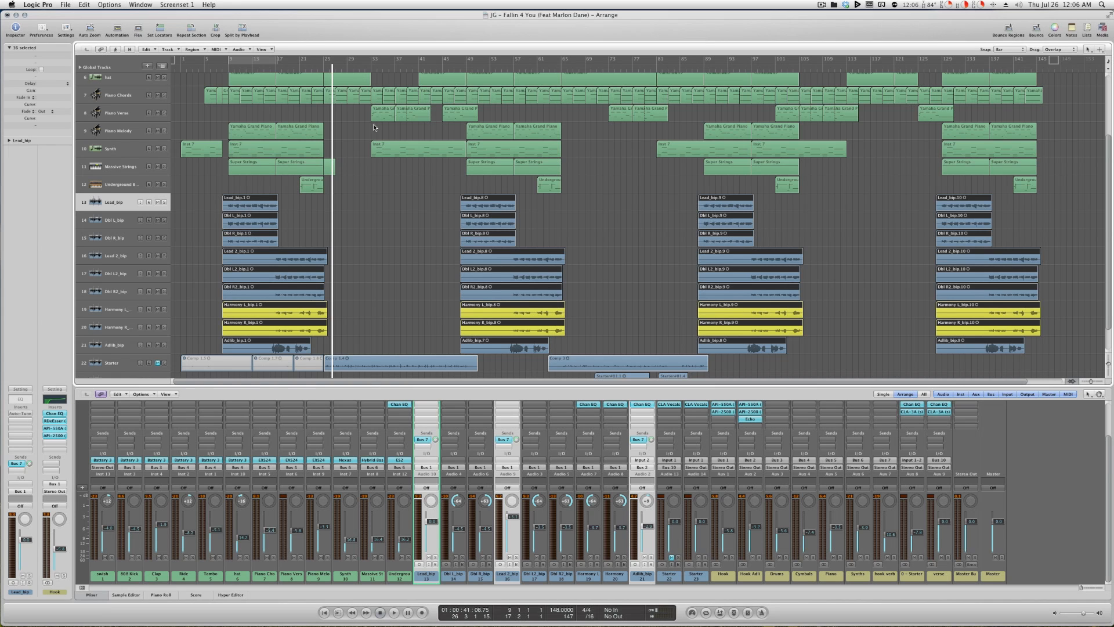
- Examine up close how the second hook's extended vocal regions line up with the vocals' entry around bar 49
left_click(462, 60)
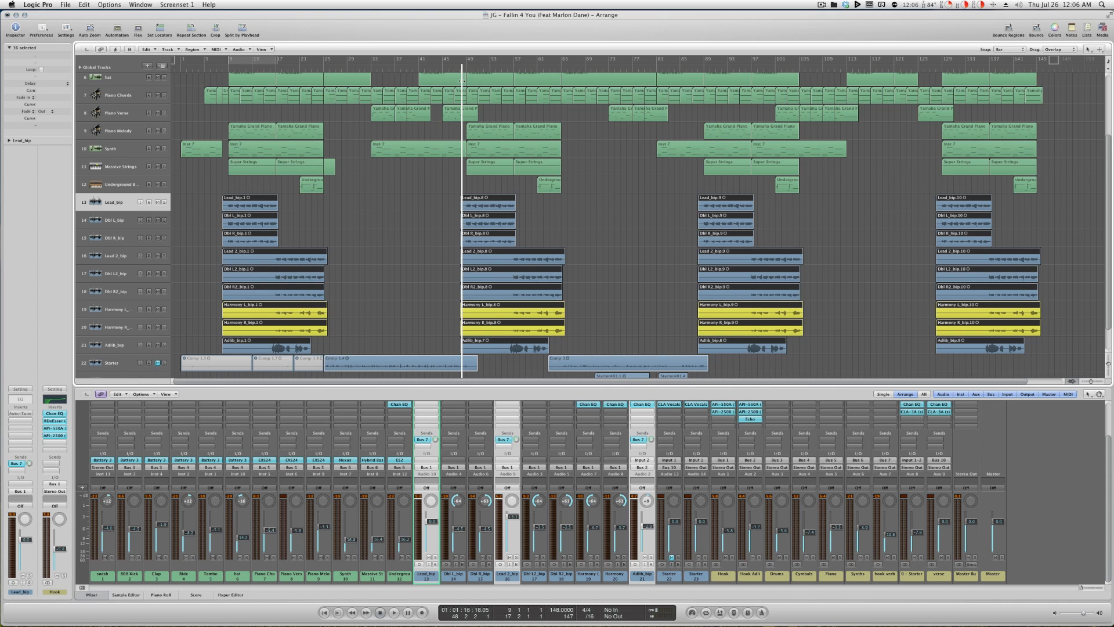
left_click(465, 111, "ctrl+alt")
left_click(464, 118, "ctrl+alt")
left_click(464, 118, "ctrl+alt")
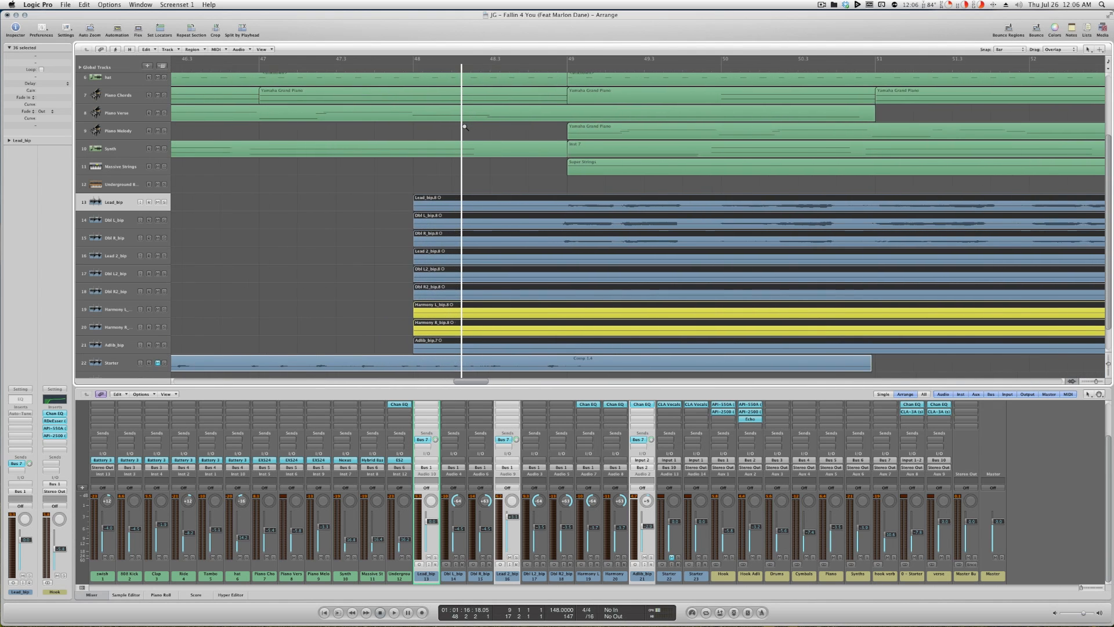
left_click(465, 122, "ctrl+alt")
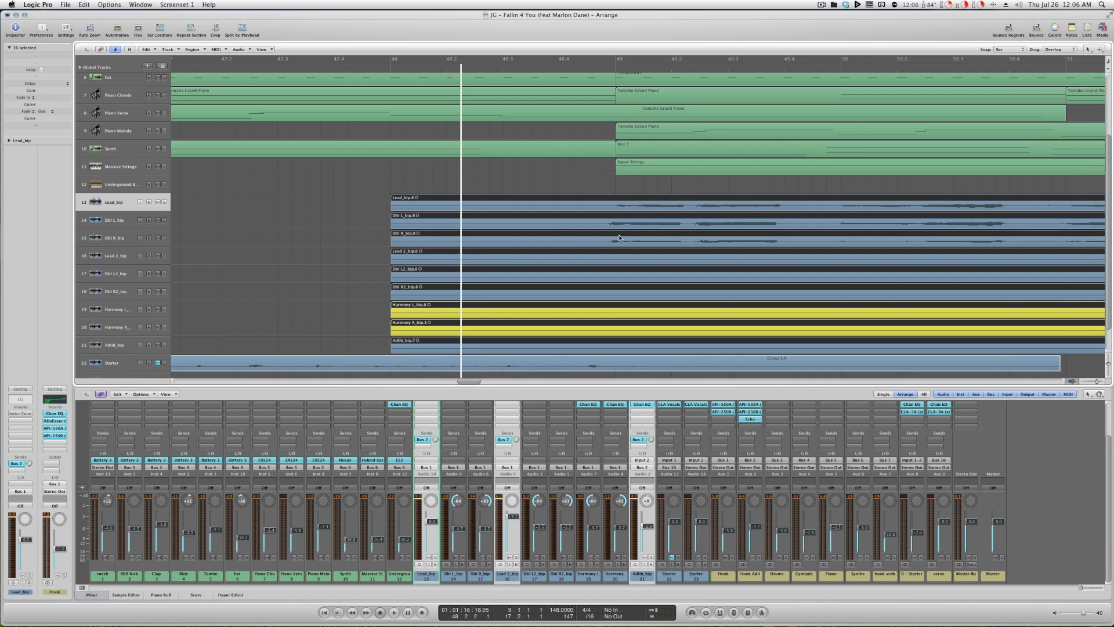
scroll(599, 233, "down", 5)
scroll(599, 233, "down", 6)
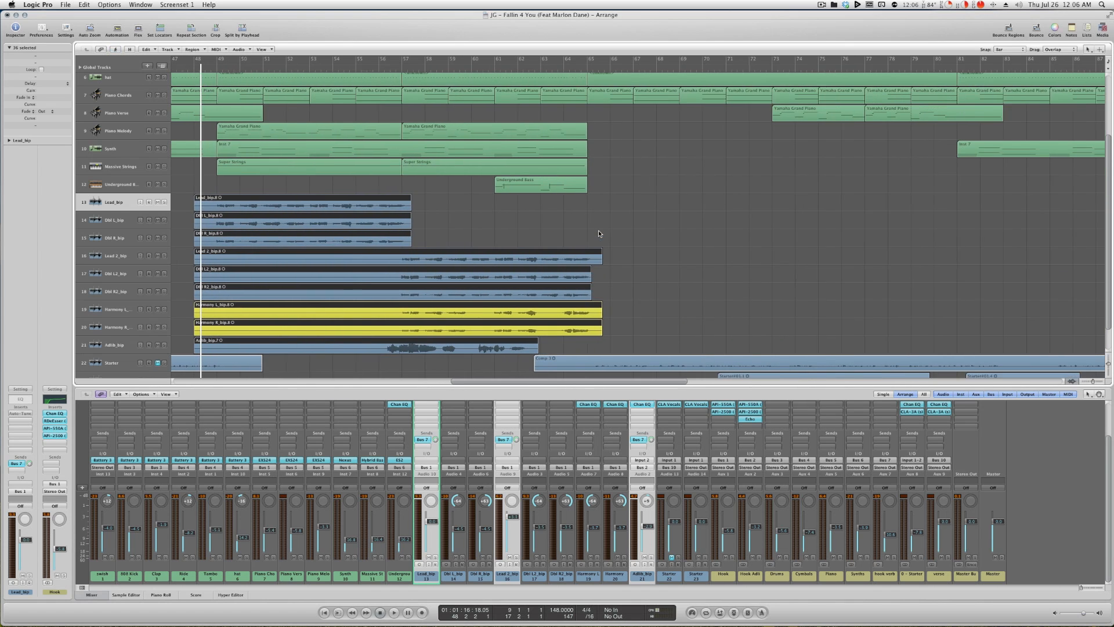
scroll(599, 233, "down", 1)
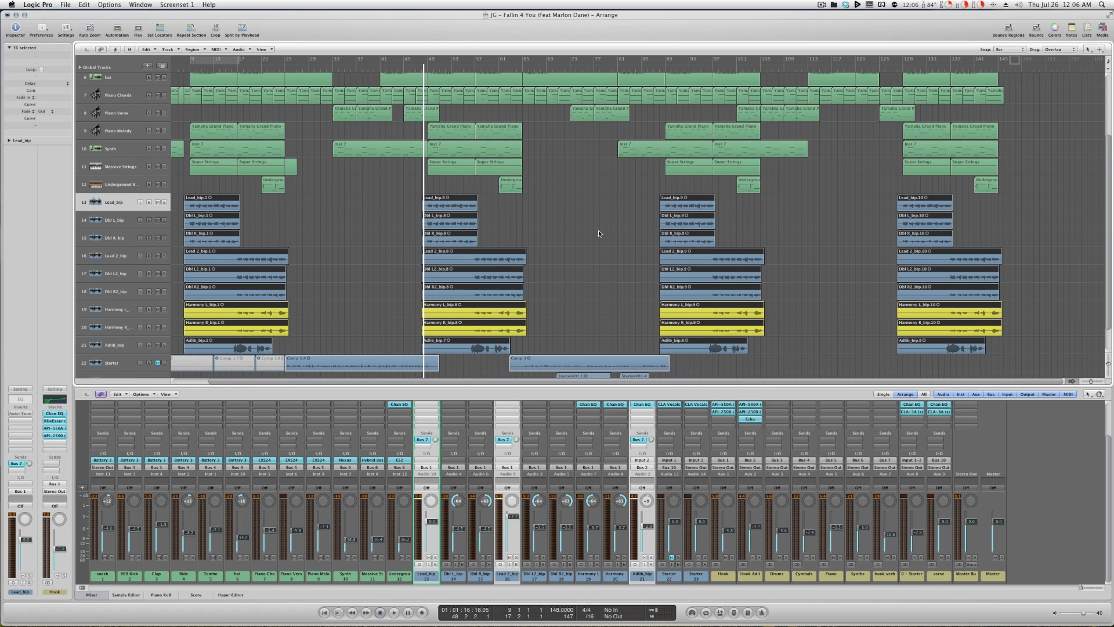
- Play the mix from just before the second hook, and spot-check the copied vocals in the third and fourth hooks
left_click(409, 69)
key("space")
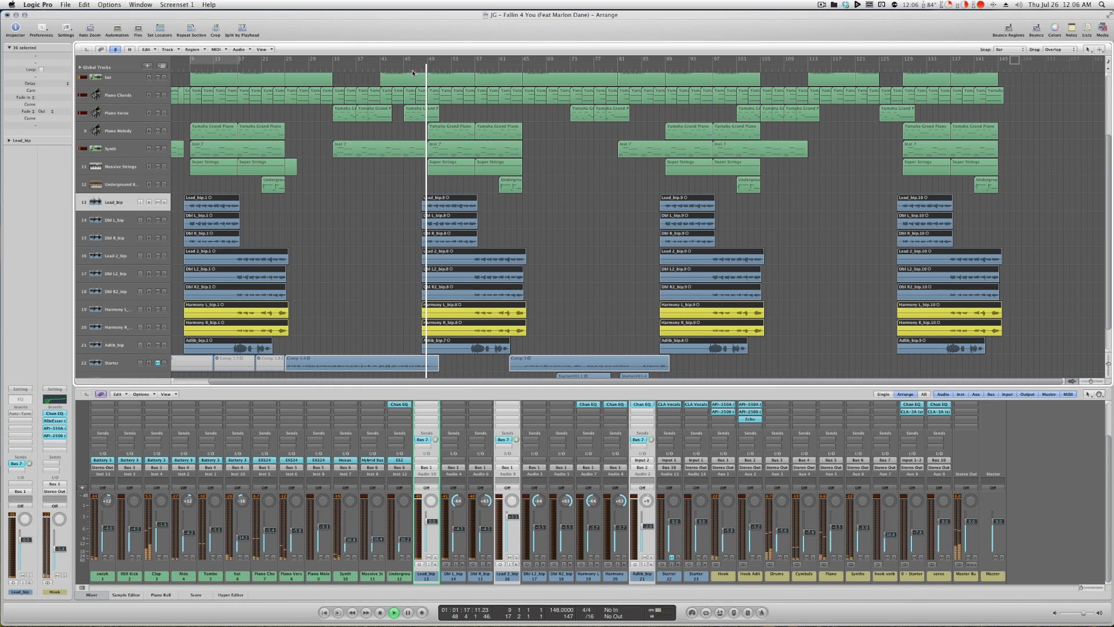
left_click(653, 71)
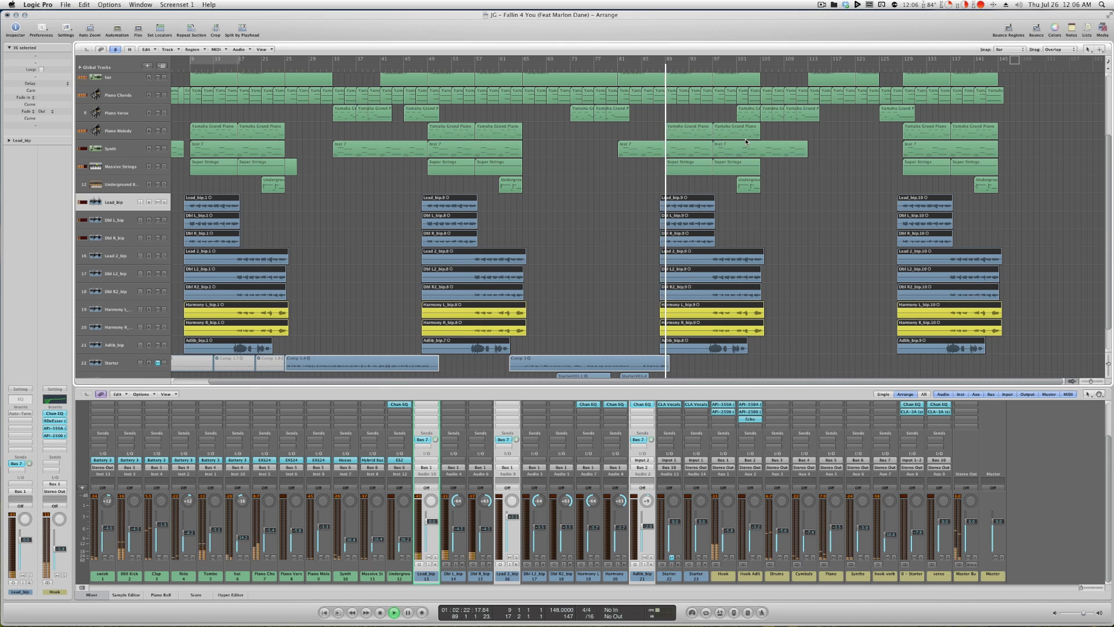
left_click(896, 71)
key("super+Right")
key("super+Right")
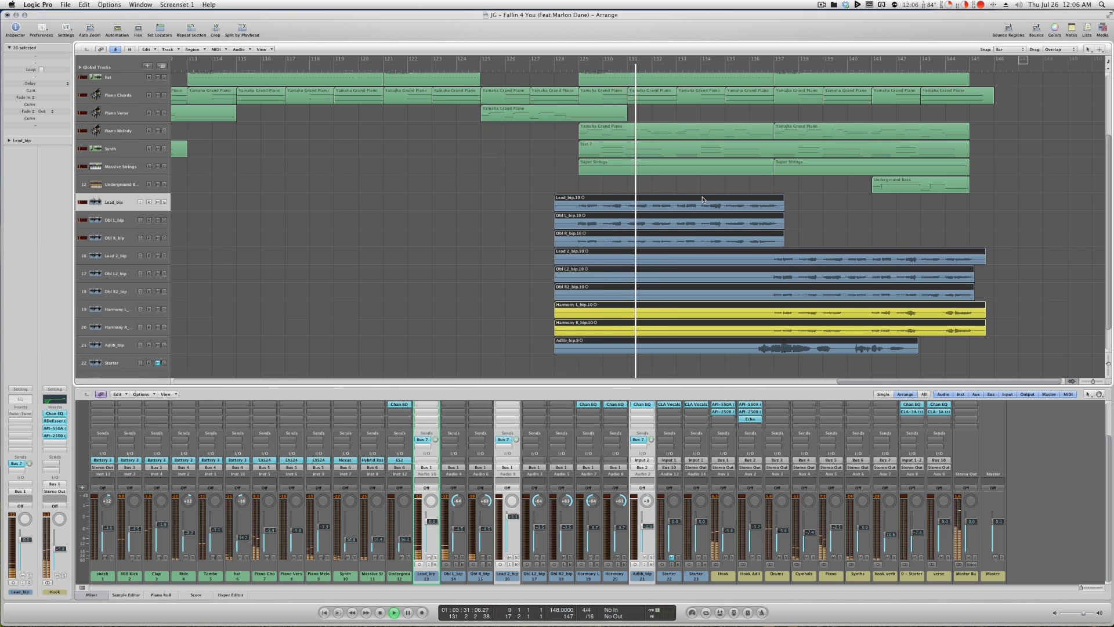
key("space")
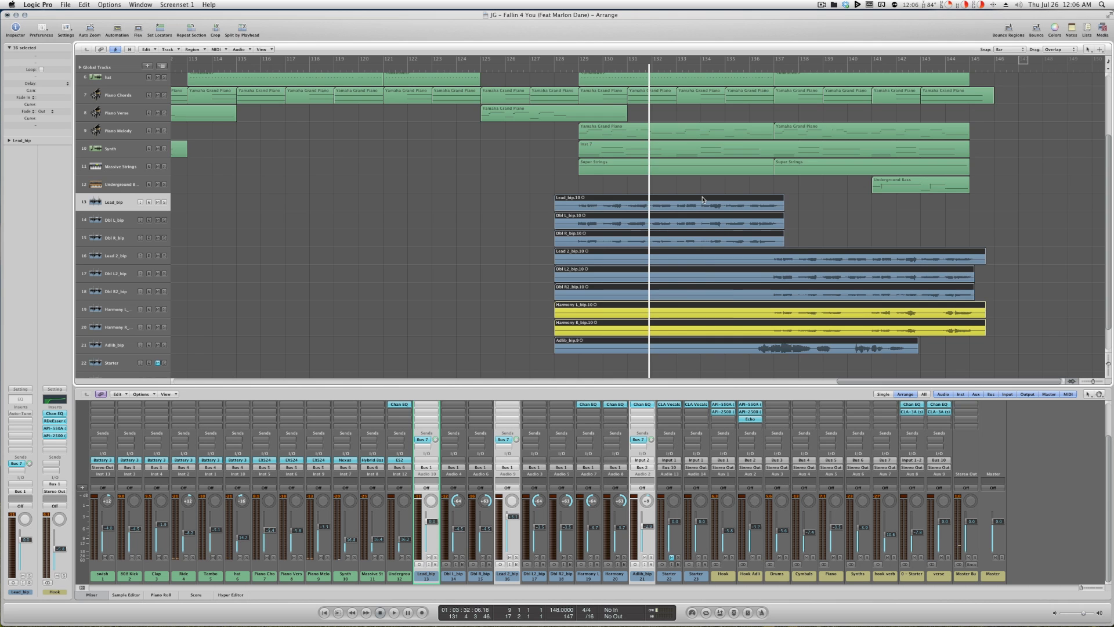
scroll(702, 200, "down", 6)
scroll(702, 200, "down", 4)
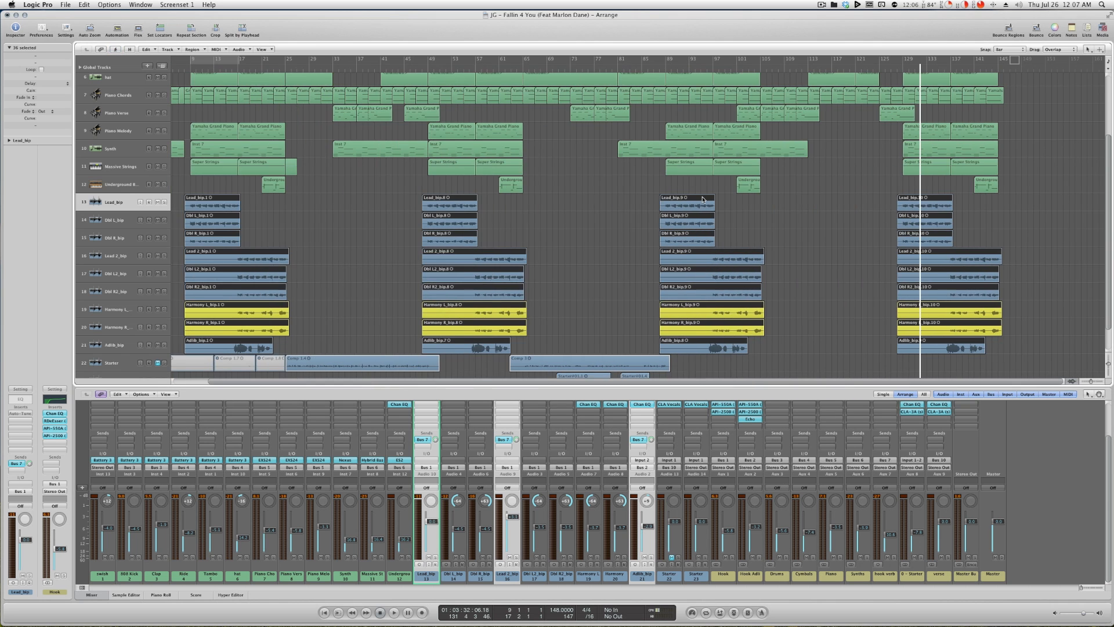